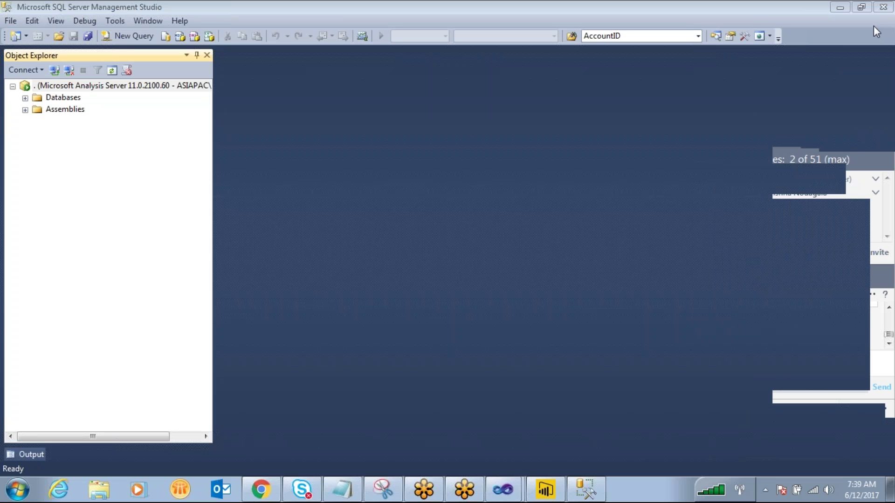
# Expand Databases, Radha and Cubes to select the Sales DW cube, then circle it in ink
pyautogui.click(25, 99)
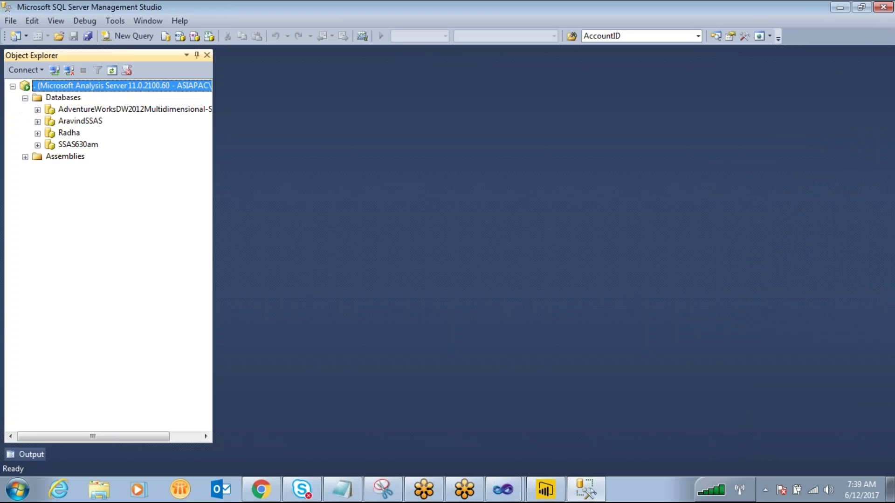
pyautogui.click(37, 134)
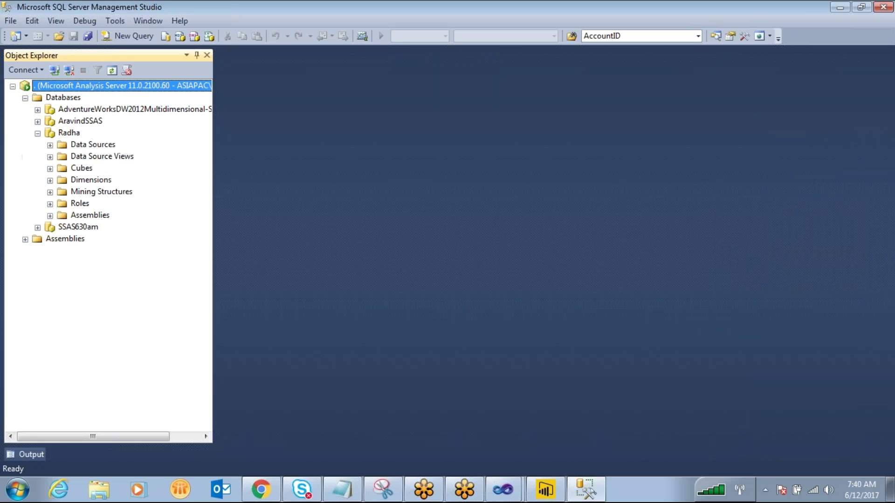
pyautogui.click(49, 168)
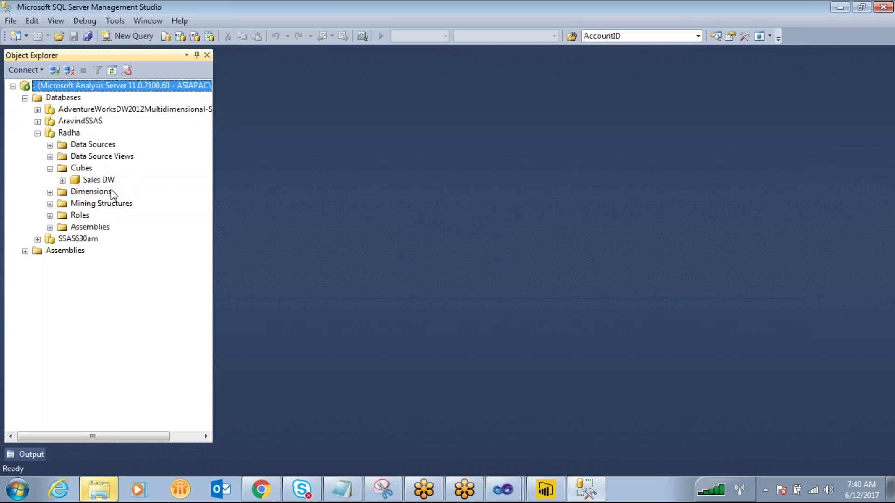
pyautogui.click(98, 180)
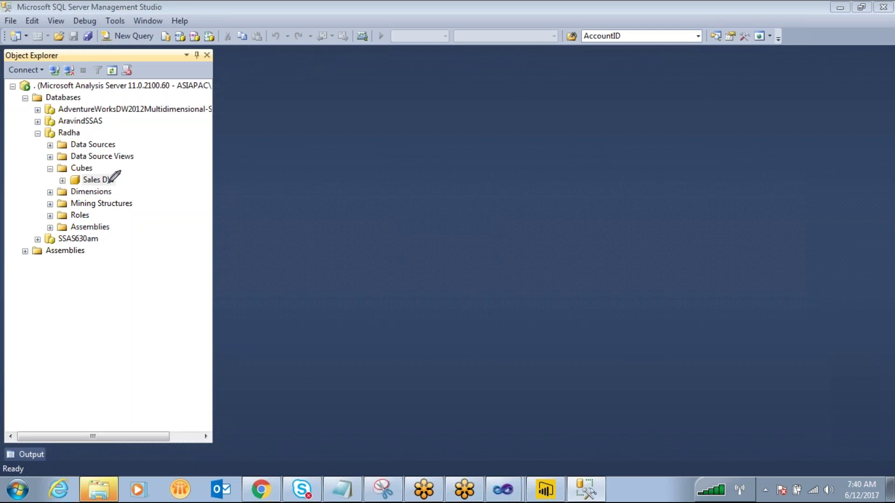
pyautogui.moveTo(105, 173)
pyautogui.mouseDown()
pyautogui.moveTo(63, 164)
pyautogui.moveTo(78, 196)
pyautogui.moveTo(95, 171)
pyautogui.mouseUp()
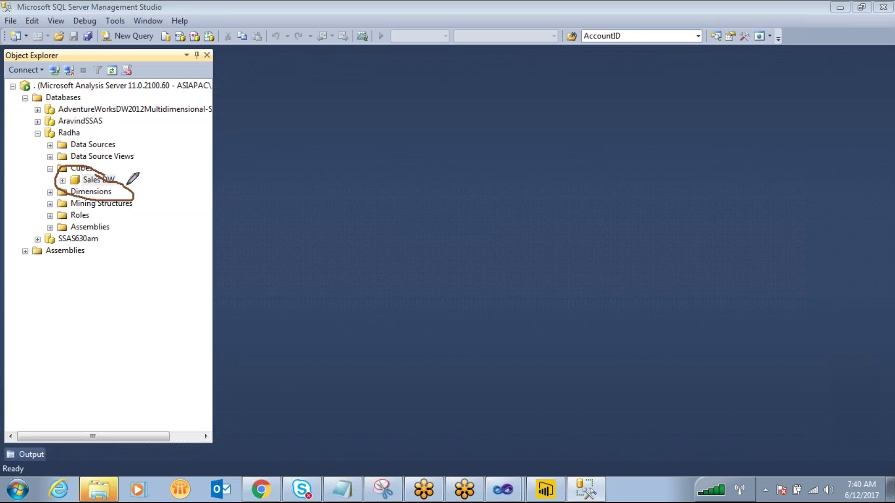
# Link Sales DW to a box labelled Excel with a 'chart' output branch
pyautogui.moveTo(127, 185)
pyautogui.mouseDown()
pyautogui.moveTo(456, 118)
pyautogui.moveTo(451, 133)
pyautogui.moveTo(603, 156)
pyautogui.moveTo(535, 72)
pyautogui.moveTo(463, 86)
pyautogui.mouseUp()
pyautogui.moveTo(515, 96)
pyautogui.mouseDown()
pyautogui.moveTo(508, 137)
pyautogui.moveTo(615, 86)
pyautogui.moveTo(646, 129)
pyautogui.mouseUp()
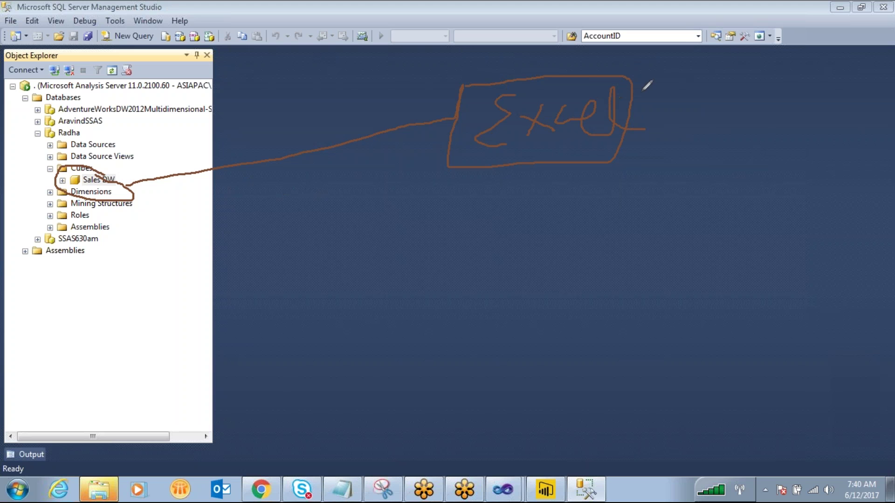
pyautogui.moveTo(640, 93)
pyautogui.mouseDown()
pyautogui.moveTo(726, 68)
pyautogui.moveTo(745, 85)
pyautogui.moveTo(807, 76)
pyautogui.moveTo(823, 96)
pyautogui.moveTo(827, 77)
pyautogui.mouseUp()
pyautogui.moveTo(753, 108); pyautogui.dragTo(632, 99)
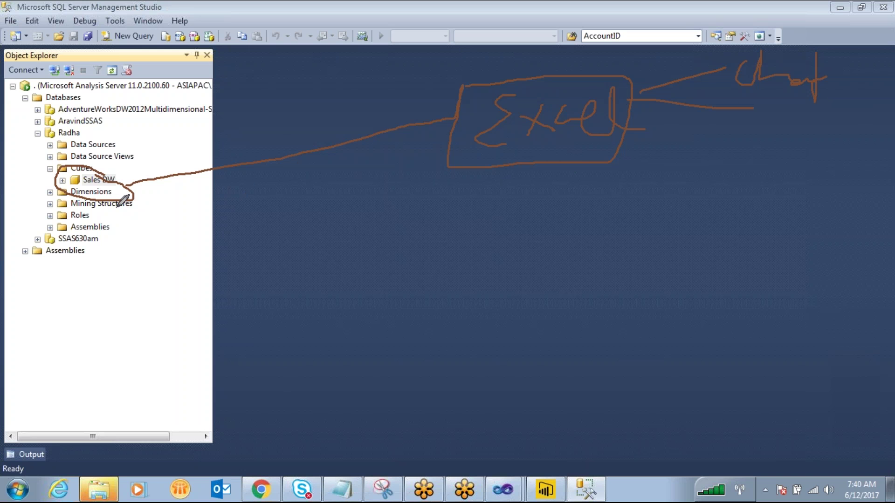
# Connect Sales DW to a second box and write SSRS inside it
pyautogui.moveTo(133, 199); pyautogui.dragTo(445, 232)
pyautogui.moveTo(446, 196)
pyautogui.mouseDown()
pyautogui.moveTo(442, 265)
pyautogui.moveTo(602, 266)
pyautogui.moveTo(612, 188)
pyautogui.moveTo(508, 204)
pyautogui.mouseUp()
pyautogui.moveTo(568, 190); pyautogui.dragTo(612, 185)
pyautogui.moveTo(511, 216); pyautogui.dragTo(505, 254)
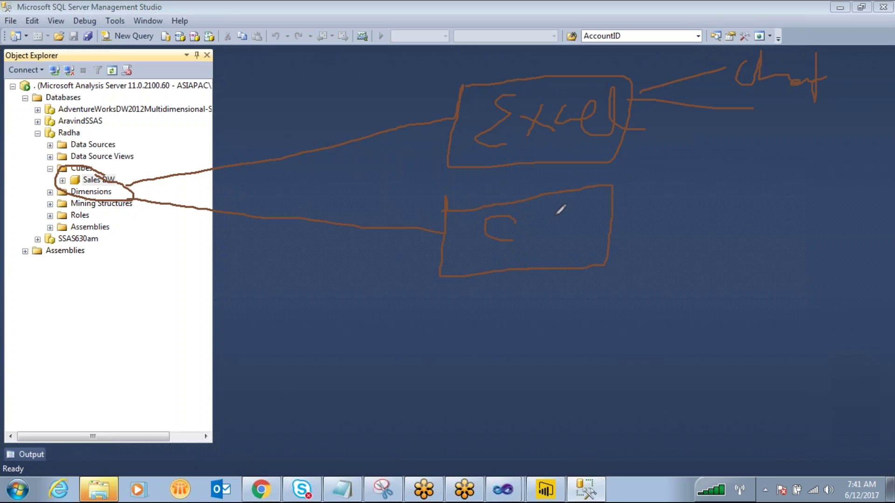
pyautogui.moveTo(557, 215); pyautogui.dragTo(536, 255)
pyautogui.moveTo(559, 226)
pyautogui.mouseDown()
pyautogui.moveTo(571, 248)
pyautogui.moveTo(574, 226)
pyautogui.moveTo(580, 245)
pyautogui.mouseUp()
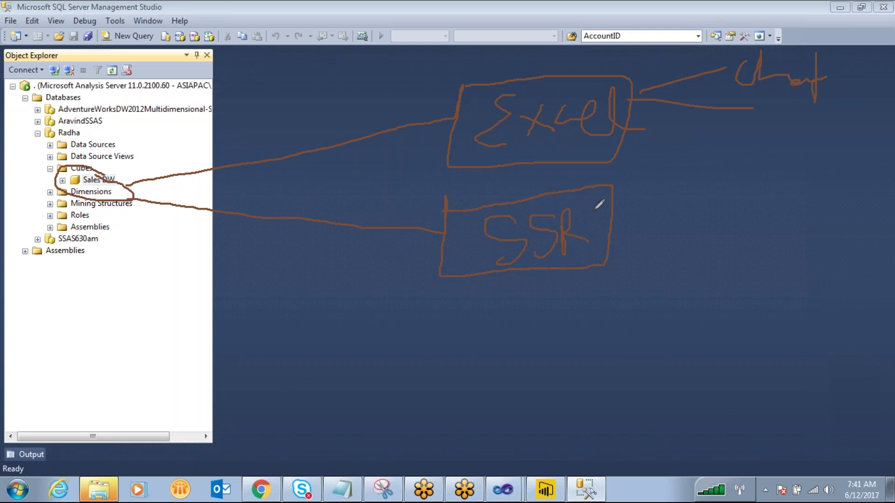
pyautogui.moveTo(601, 205)
pyautogui.mouseDown()
pyautogui.moveTo(602, 235)
pyautogui.moveTo(583, 250)
pyautogui.mouseUp()
# Re-circle Sales DW, add output branches from SSRS, and connect a third empty box
pyautogui.moveTo(122, 181)
pyautogui.mouseDown()
pyautogui.moveTo(82, 156)
pyautogui.moveTo(104, 199)
pyautogui.moveTo(79, 150)
pyautogui.mouseUp()
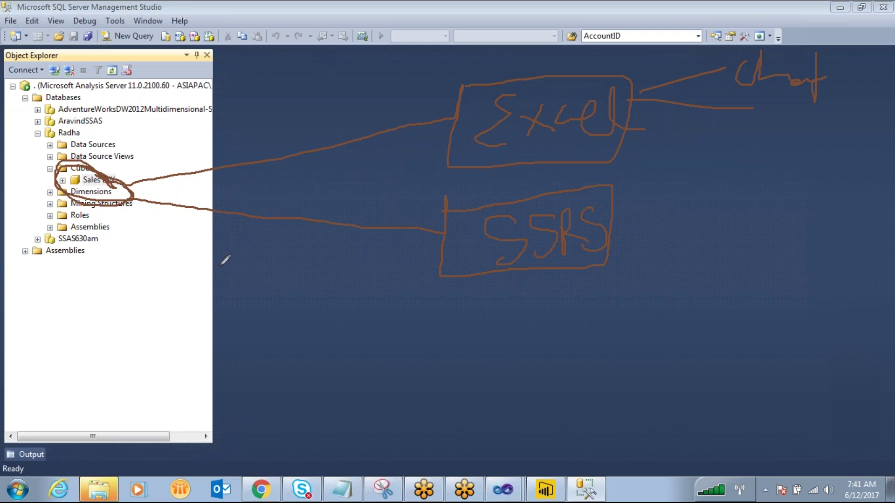
pyautogui.moveTo(729, 145)
pyautogui.mouseDown()
pyautogui.moveTo(626, 196)
pyautogui.moveTo(724, 231)
pyautogui.mouseUp()
pyautogui.moveTo(615, 223)
pyautogui.mouseDown()
pyautogui.moveTo(728, 258)
pyautogui.moveTo(715, 277)
pyautogui.mouseUp()
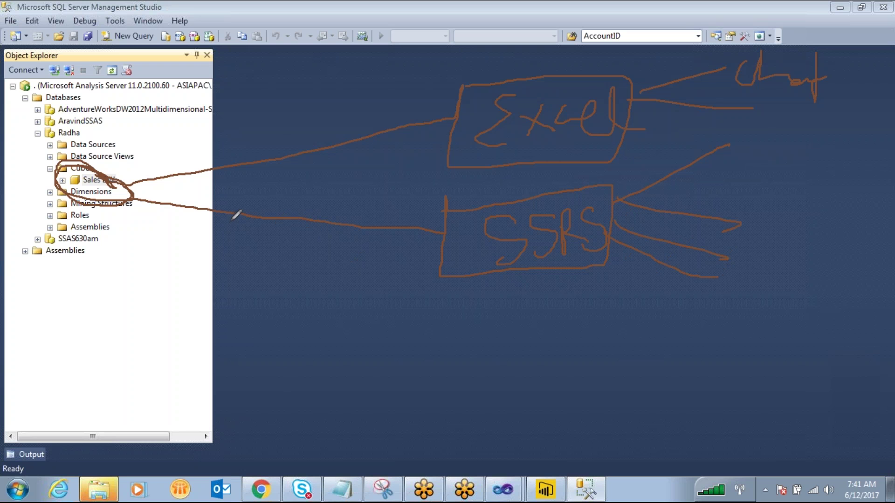
pyautogui.moveTo(128, 202); pyautogui.dragTo(171, 235)
pyautogui.moveTo(203, 254)
pyautogui.mouseDown()
pyautogui.moveTo(422, 356)
pyautogui.moveTo(423, 347)
pyautogui.moveTo(490, 398)
pyautogui.moveTo(606, 396)
pyautogui.moveTo(594, 308)
pyautogui.moveTo(425, 326)
pyautogui.mouseUp()
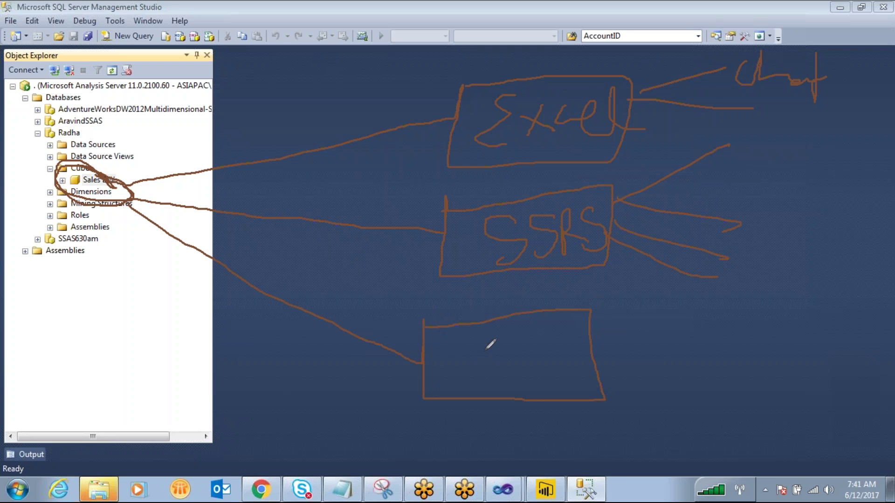
# Write Power BI in the third box and circle it
pyautogui.moveTo(445, 350)
pyautogui.mouseDown()
pyautogui.moveTo(441, 393)
pyautogui.moveTo(458, 360)
pyautogui.moveTo(501, 373)
pyautogui.moveTo(532, 349)
pyautogui.moveTo(576, 351)
pyautogui.moveTo(590, 369)
pyautogui.moveTo(615, 375)
pyautogui.moveTo(628, 351)
pyautogui.mouseUp()
pyautogui.moveTo(610, 383); pyautogui.dragTo(628, 380)
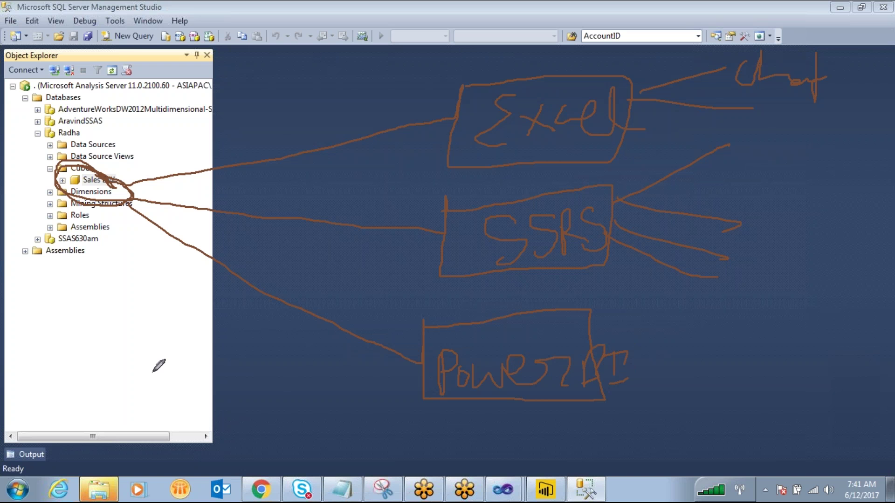
pyautogui.moveTo(625, 330)
pyautogui.mouseDown()
pyautogui.moveTo(447, 316)
pyautogui.moveTo(540, 414)
pyautogui.moveTo(605, 318)
pyautogui.moveTo(637, 336)
pyautogui.mouseUp()
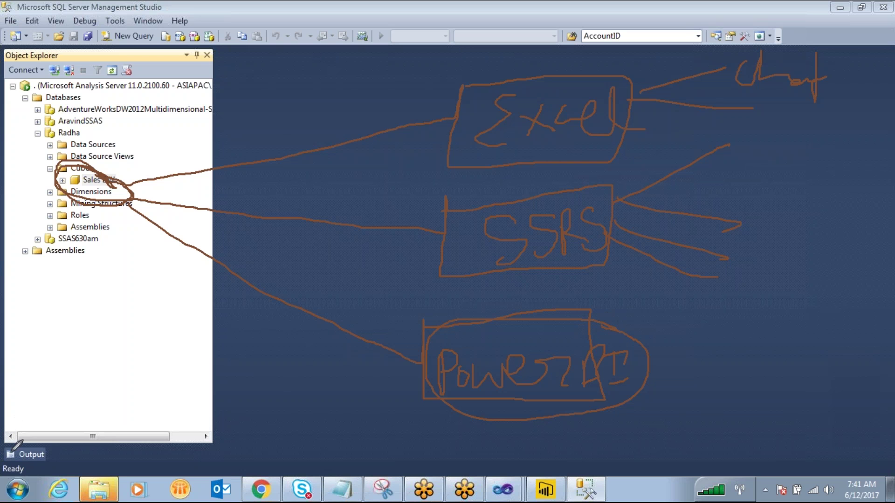
# Draw branches from Power BI labelled Desktop and Cloud, plus a third branch
pyautogui.moveTo(725, 295); pyautogui.dragTo(630, 335)
pyautogui.moveTo(738, 283)
pyautogui.mouseDown()
pyautogui.moveTo(739, 319)
pyautogui.moveTo(799, 291)
pyautogui.moveTo(803, 306)
pyautogui.moveTo(815, 288)
pyautogui.moveTo(830, 327)
pyautogui.moveTo(850, 306)
pyautogui.mouseUp()
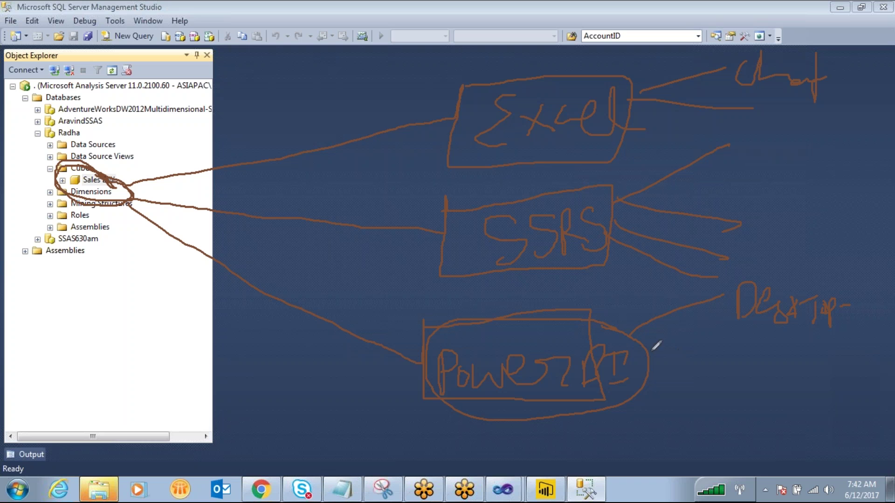
pyautogui.moveTo(650, 355)
pyautogui.mouseDown()
pyautogui.moveTo(731, 362)
pyautogui.moveTo(756, 377)
pyautogui.moveTo(805, 374)
pyautogui.mouseUp()
pyautogui.moveTo(811, 332)
pyautogui.mouseDown()
pyautogui.moveTo(814, 385)
pyautogui.moveTo(842, 365)
pyautogui.mouseUp()
pyautogui.moveTo(858, 366)
pyautogui.mouseDown()
pyautogui.moveTo(876, 360)
pyautogui.moveTo(892, 335)
pyautogui.moveTo(876, 377)
pyautogui.mouseUp()
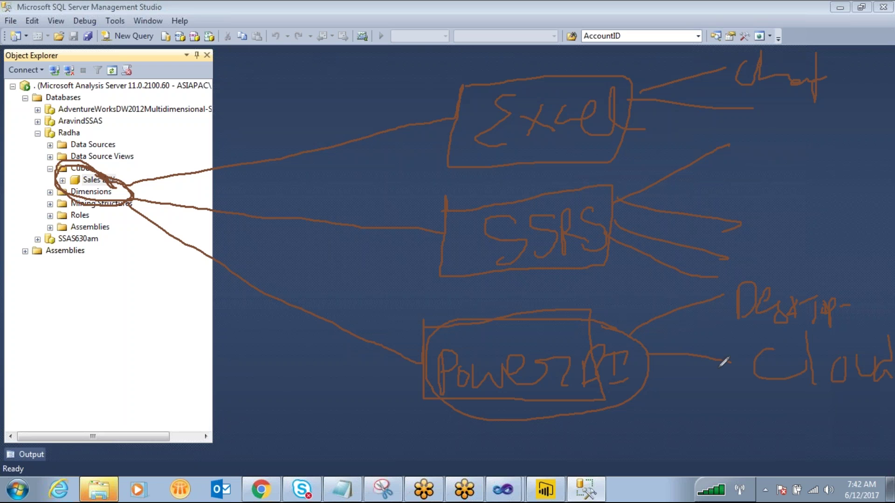
pyautogui.moveTo(649, 373)
pyautogui.mouseDown()
pyautogui.moveTo(778, 410)
pyautogui.moveTo(814, 398)
pyautogui.moveTo(853, 412)
pyautogui.moveTo(869, 390)
pyautogui.moveTo(894, 416)
pyautogui.mouseUp()
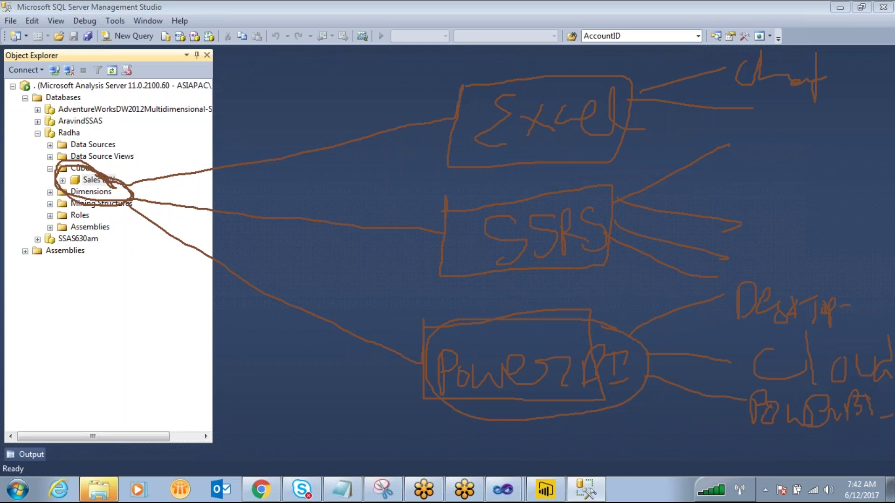
# Circle the Desktop, Cloud and lowest Power BI branch labels
pyautogui.moveTo(829, 295)
pyautogui.mouseDown()
pyautogui.moveTo(742, 279)
pyautogui.moveTo(724, 319)
pyautogui.mouseUp()
pyautogui.moveTo(875, 308); pyautogui.dragTo(728, 323)
pyautogui.moveTo(858, 281); pyautogui.dragTo(822, 280)
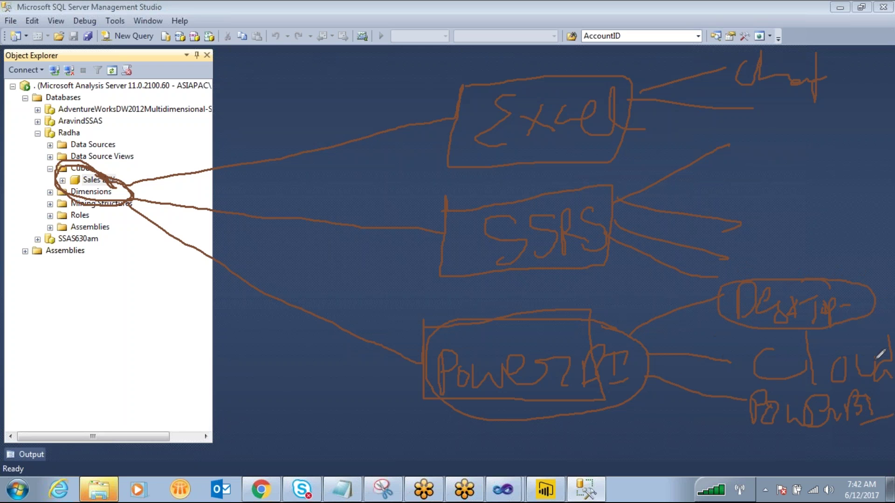
pyautogui.moveTo(854, 338); pyautogui.dragTo(819, 338)
pyautogui.moveTo(736, 360)
pyautogui.mouseDown()
pyautogui.moveTo(736, 378)
pyautogui.moveTo(858, 342)
pyautogui.moveTo(738, 379)
pyautogui.mouseUp()
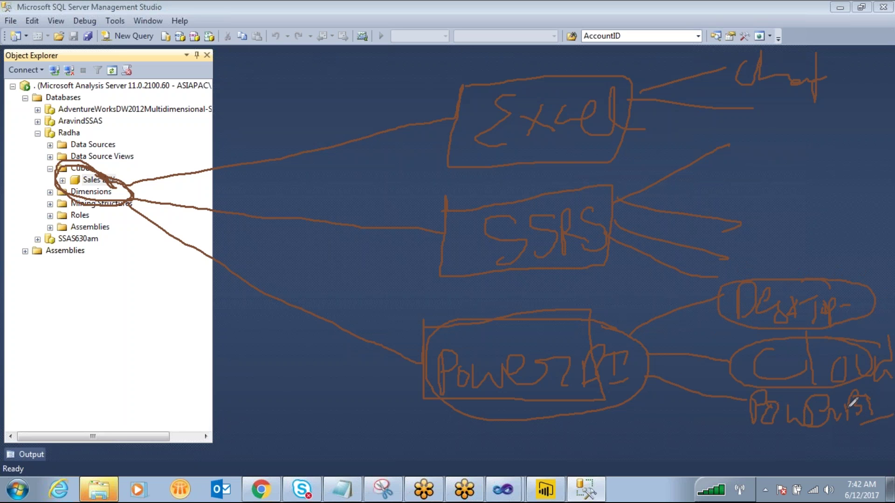
pyautogui.moveTo(881, 388)
pyautogui.mouseDown()
pyautogui.moveTo(876, 373)
pyautogui.moveTo(739, 410)
pyautogui.moveTo(868, 442)
pyautogui.moveTo(888, 401)
pyautogui.mouseUp()
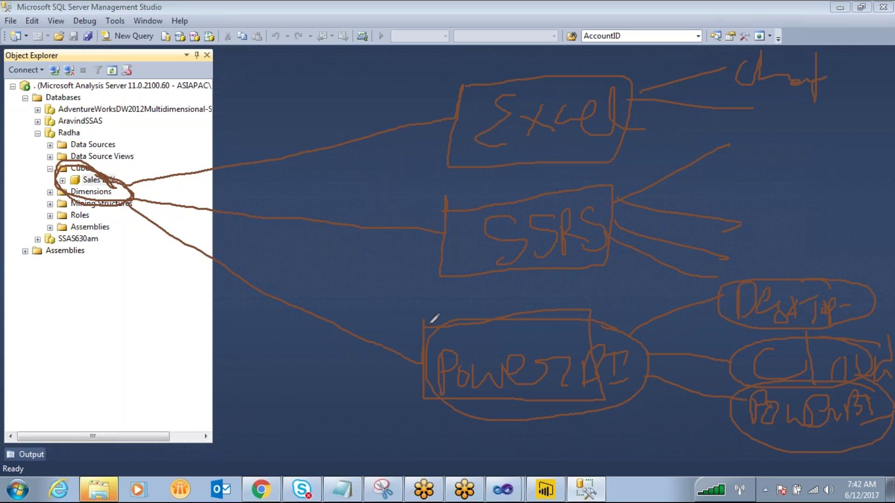
# Add arrows linking Desktop to Cloud and back toward Power BI
pyautogui.moveTo(812, 263); pyautogui.dragTo(800, 280)
pyautogui.moveTo(842, 227); pyautogui.dragTo(826, 243)
pyautogui.moveTo(824, 278)
pyautogui.mouseDown()
pyautogui.moveTo(860, 256)
pyautogui.moveTo(861, 346)
pyautogui.mouseUp()
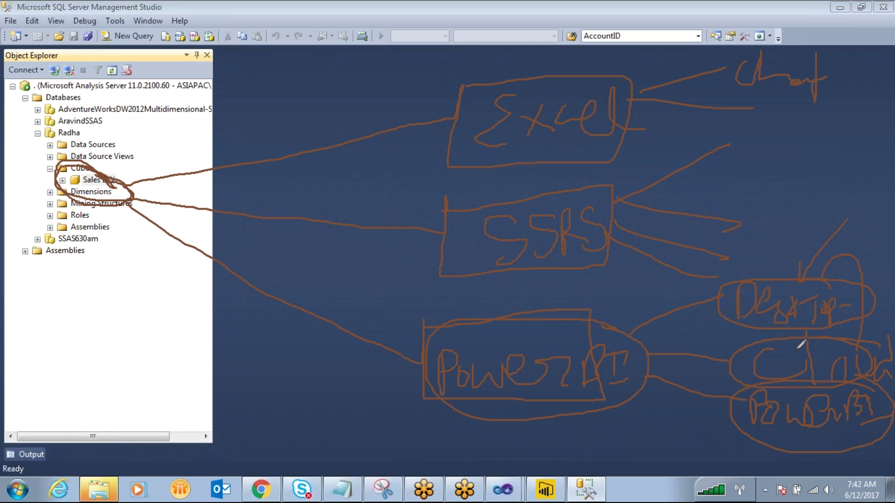
pyautogui.moveTo(722, 321)
pyautogui.mouseDown()
pyautogui.moveTo(706, 350)
pyautogui.moveTo(727, 417)
pyautogui.mouseUp()
pyautogui.click(288, 26)
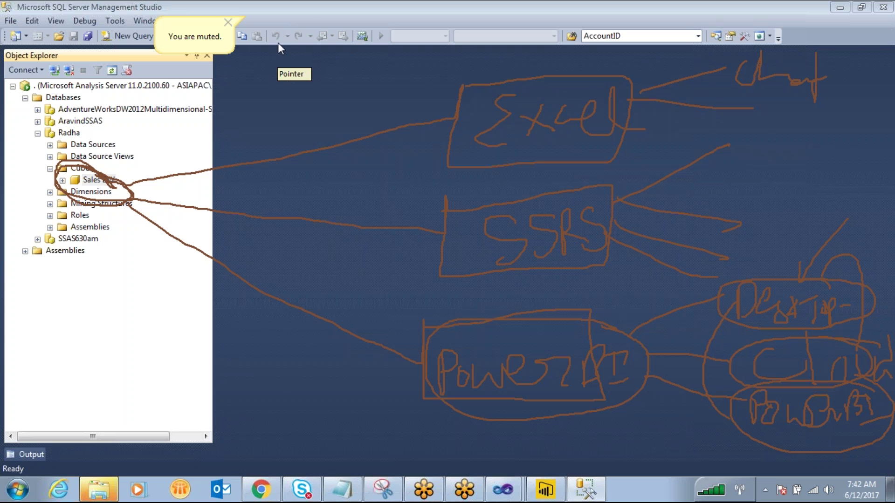
# Unmute the meeting audio, launch Excel 2013 from the Start menu, and create a blank workbook
pyautogui.click(300, 16)
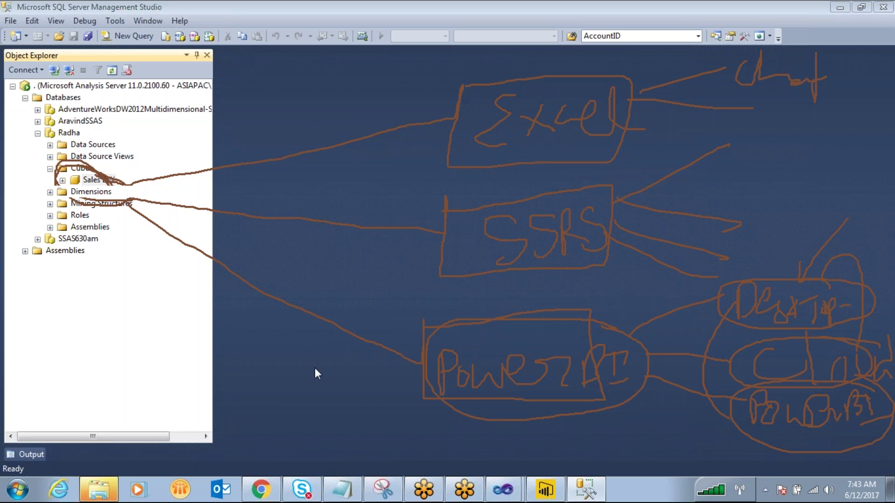
pyautogui.click(18, 489)
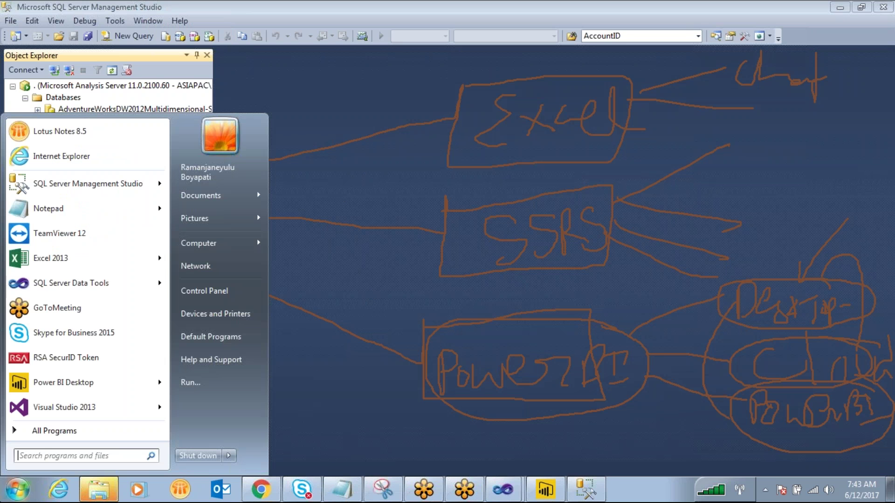
pyautogui.click(63, 260)
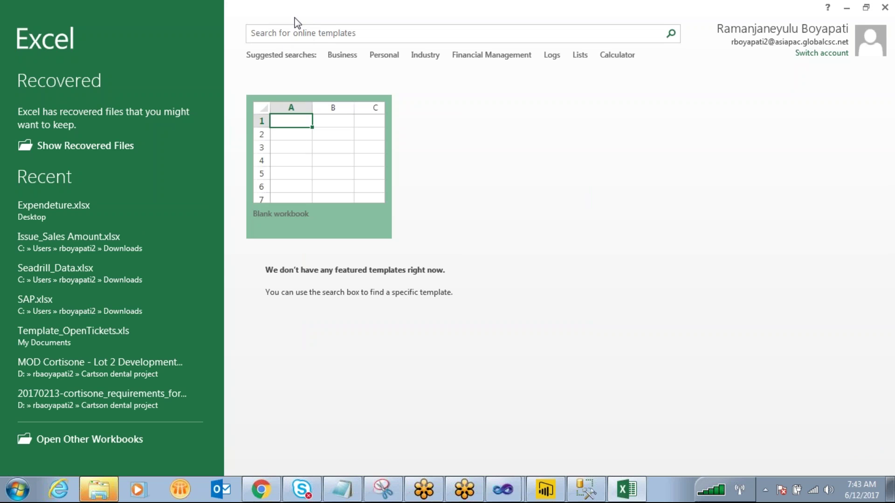
pyautogui.click(322, 156)
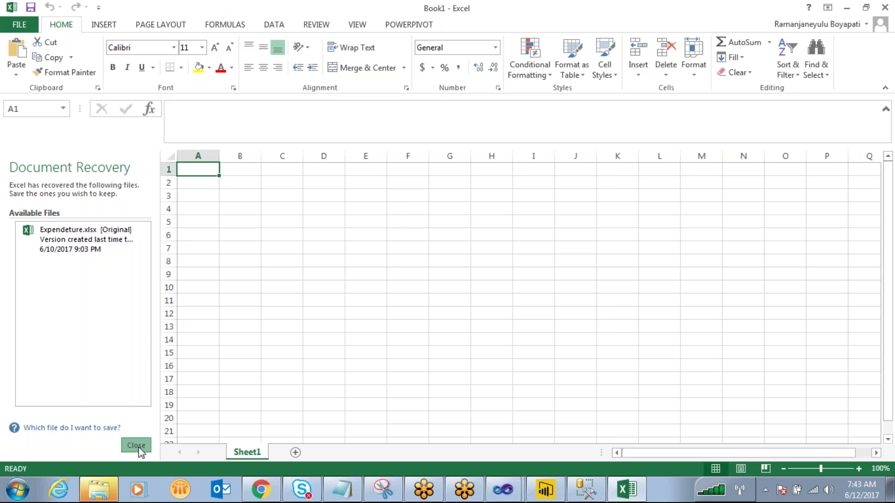
# Close Document Recovery, select cell D10, and show the Data tab's From Other Sources list
pyautogui.click(138, 447)
pyautogui.click(163, 288)
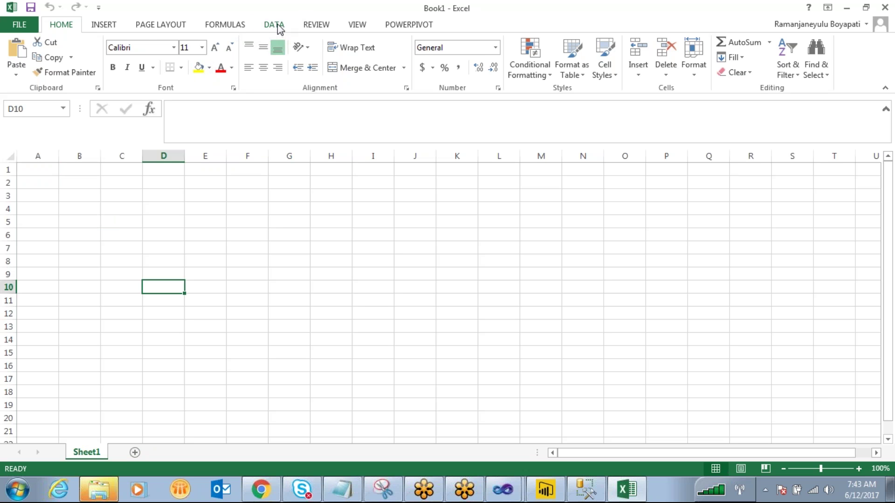
pyautogui.click(275, 25)
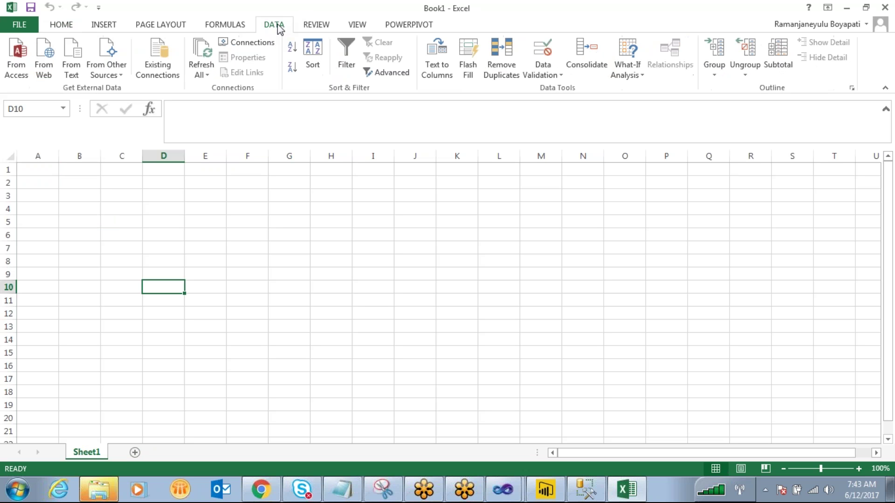
pyautogui.click(113, 72)
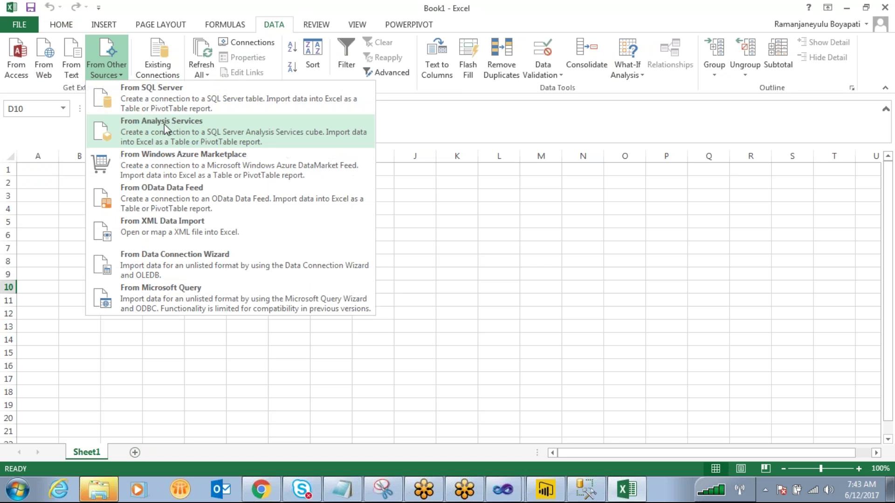
pyautogui.click(159, 70)
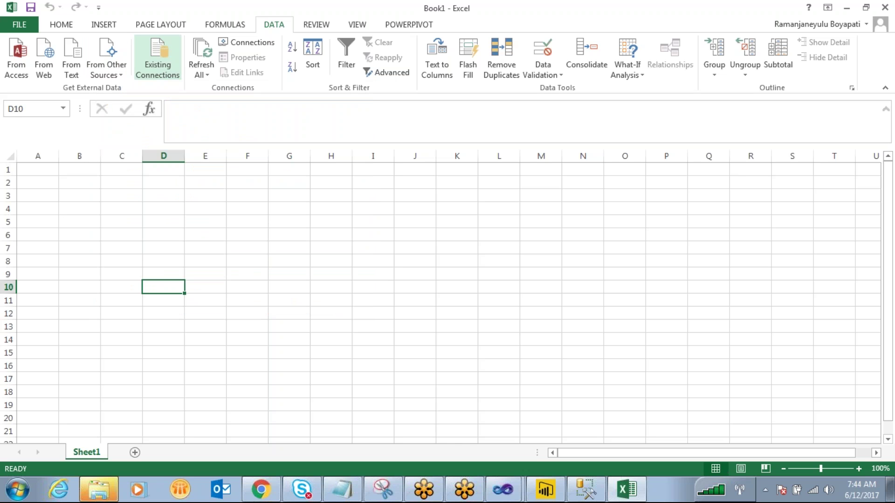
pyautogui.click(163, 72)
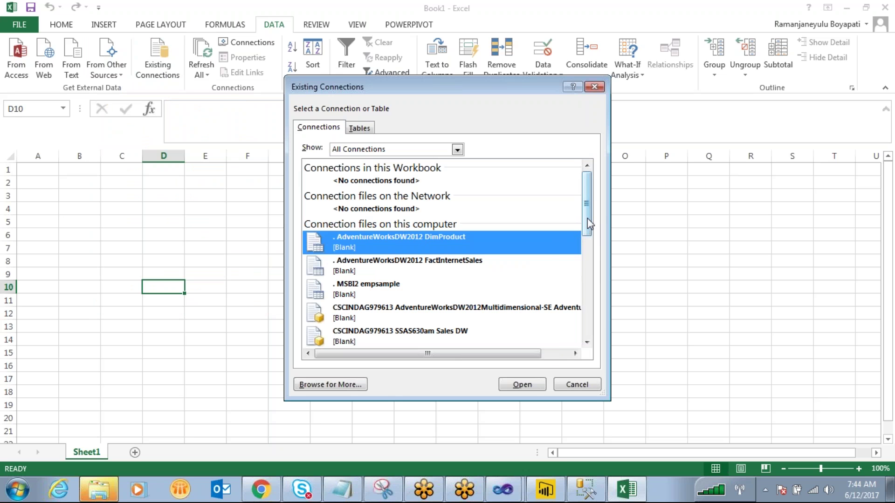
pyautogui.moveTo(588, 219); pyautogui.dragTo(587, 326)
pyautogui.click(574, 379)
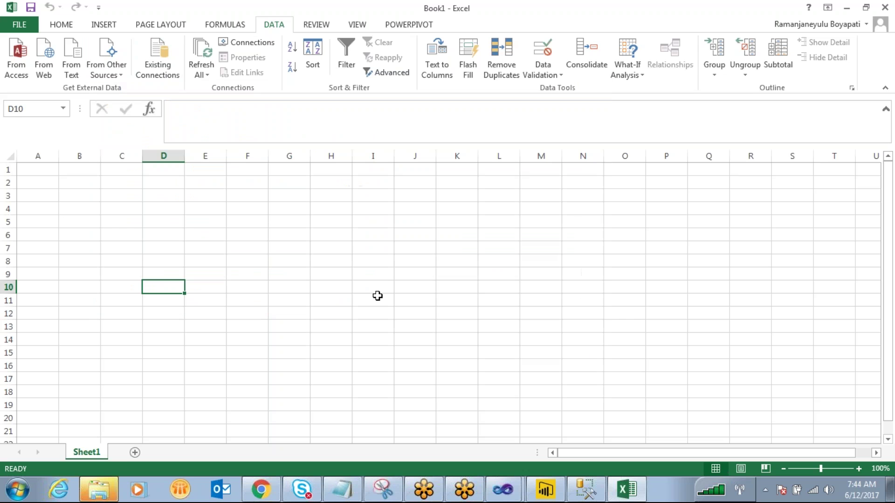
pyautogui.click(106, 71)
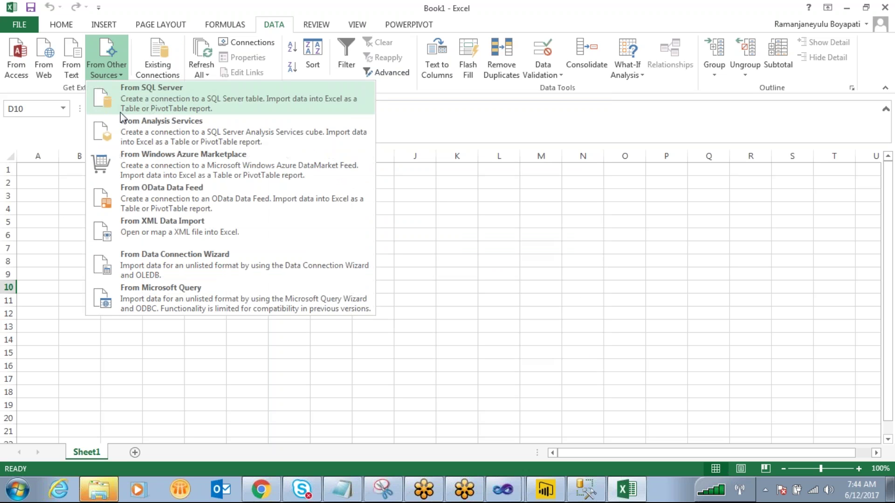
# Start an Analysis Services connection to the local server with Windows authentication
pyautogui.click(165, 131)
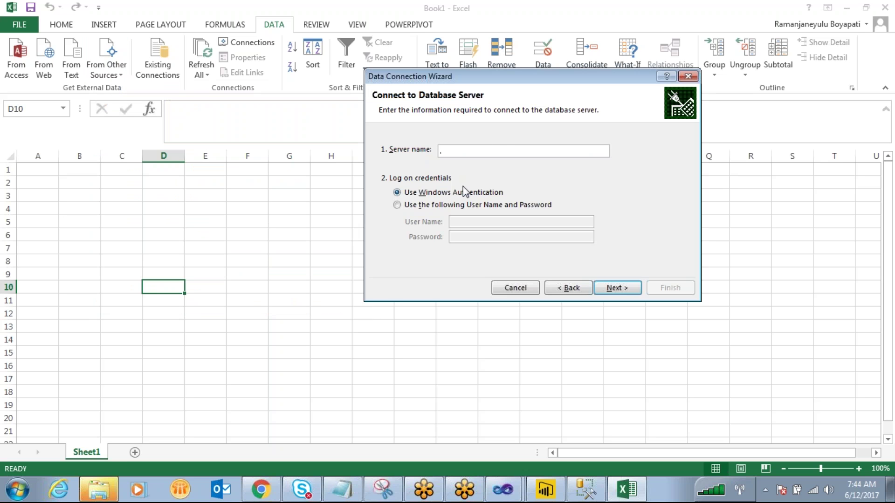
pyautogui.click(618, 288)
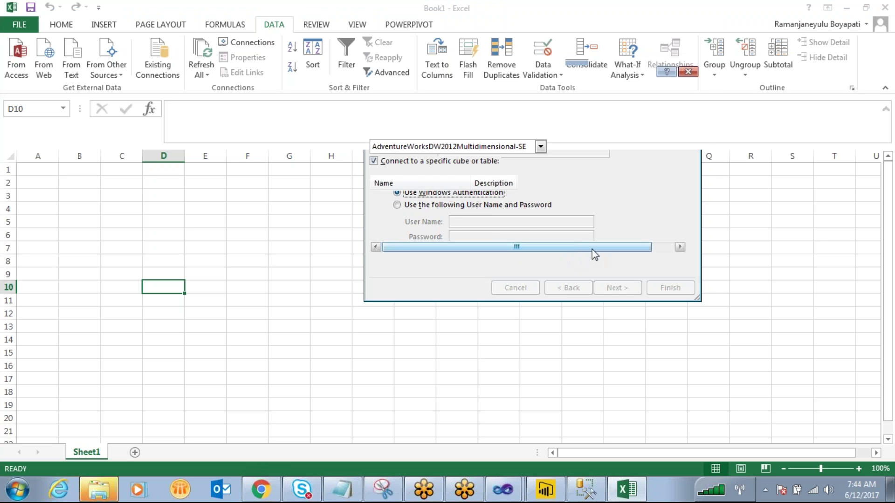
pyautogui.moveTo(594, 254); pyautogui.dragTo(649, 249)
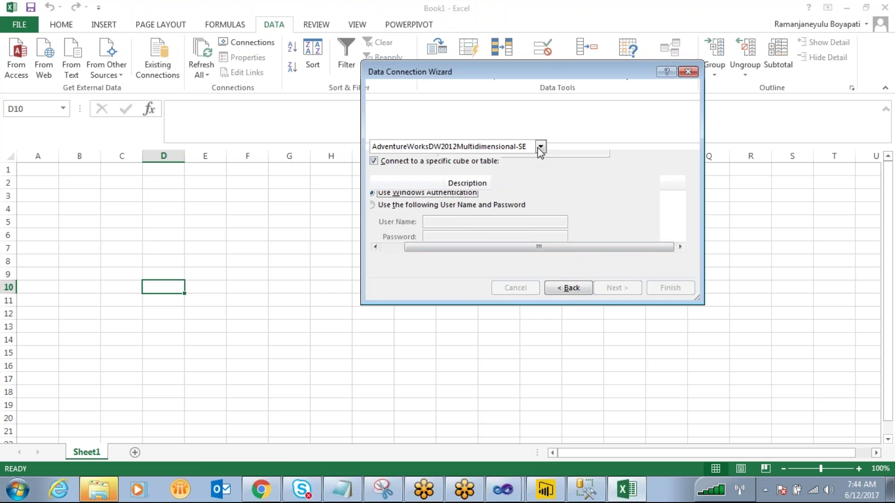
pyautogui.moveTo(518, 70); pyautogui.dragTo(403, 93)
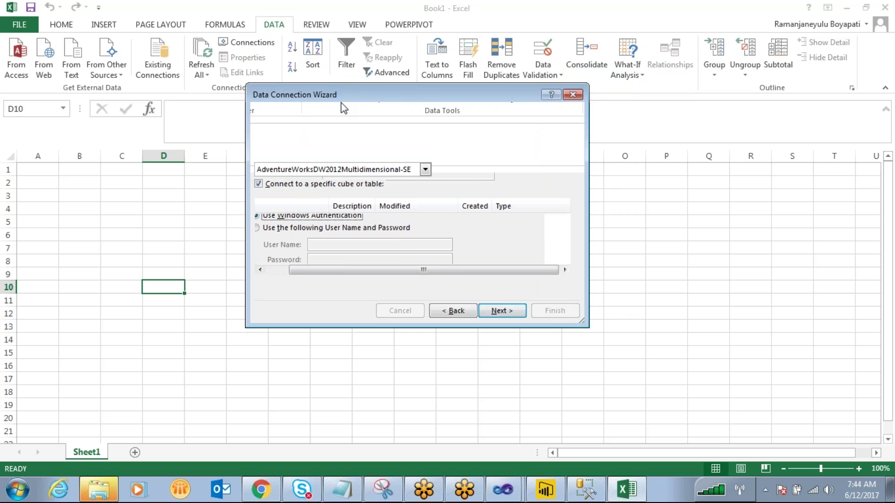
# Choose the Radha database, select the Sales DW cube rather than SalesminiCube, and continue
pyautogui.click(425, 169)
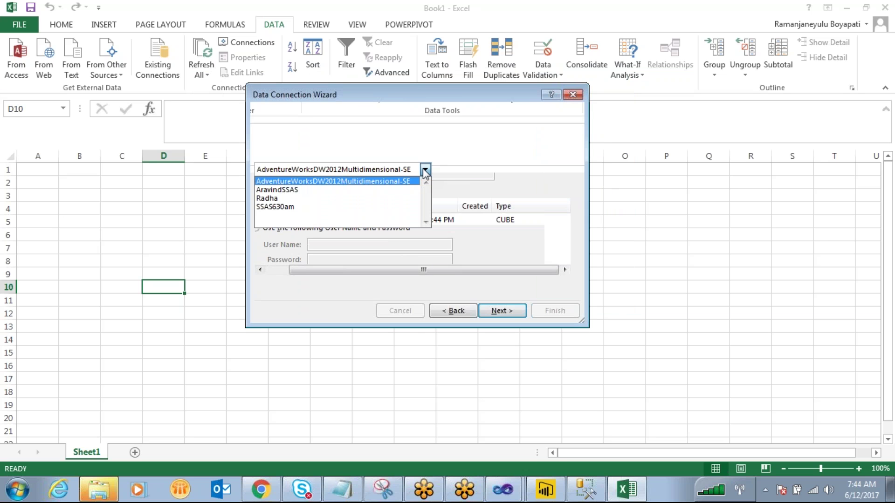
pyautogui.click(273, 206)
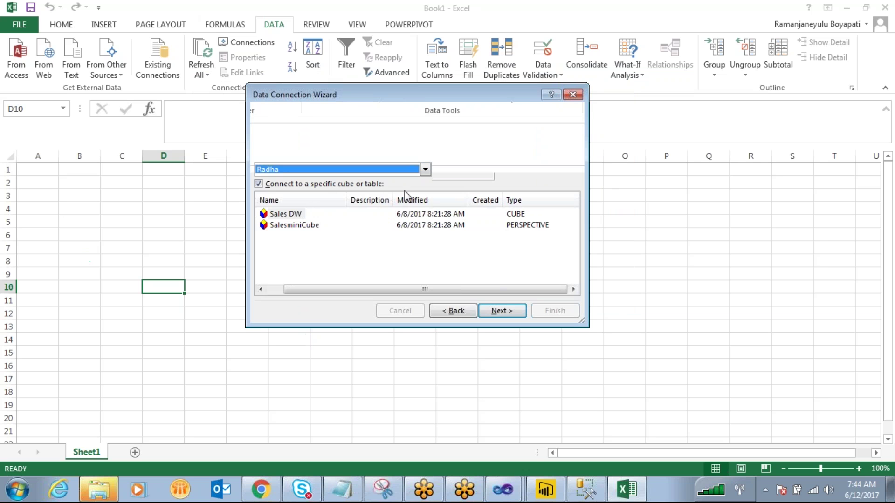
pyautogui.click(289, 214)
pyautogui.click(291, 225)
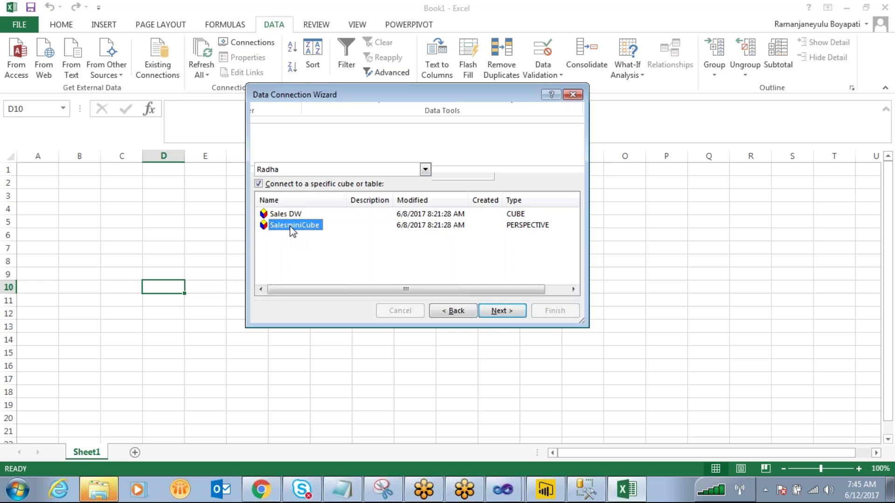
pyautogui.hotkey('ctrl', '2')
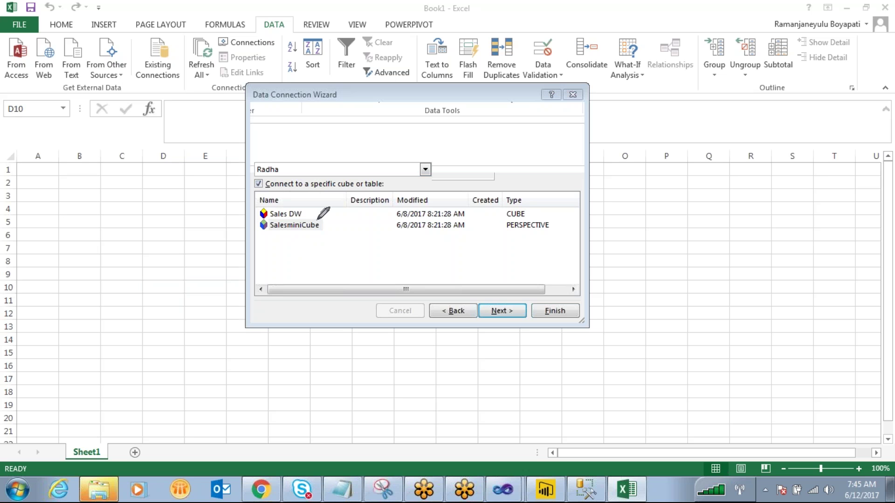
pyautogui.moveTo(261, 223)
pyautogui.mouseDown()
pyautogui.moveTo(287, 232)
pyautogui.moveTo(318, 222)
pyautogui.moveTo(287, 258)
pyautogui.mouseUp()
pyautogui.moveTo(291, 268); pyautogui.dragTo(296, 302)
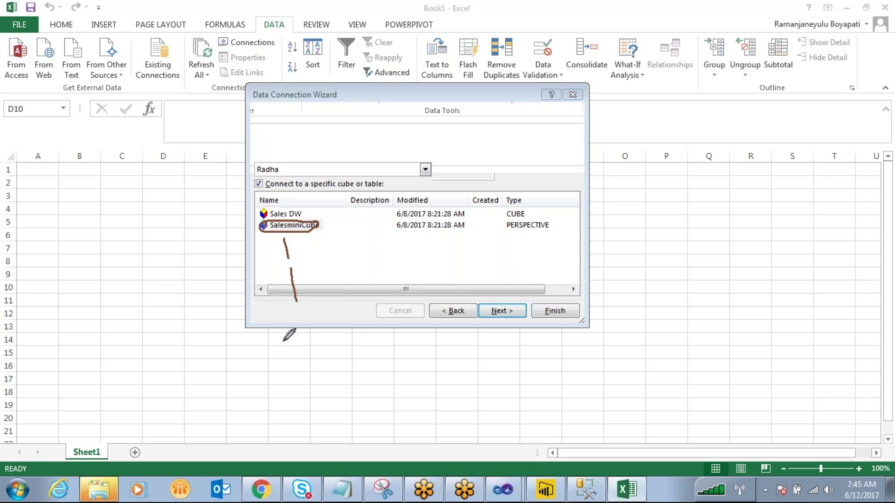
pyautogui.moveTo(283, 341)
pyautogui.mouseDown()
pyautogui.moveTo(264, 334)
pyautogui.moveTo(362, 376)
pyautogui.moveTo(326, 332)
pyautogui.moveTo(329, 361)
pyautogui.moveTo(373, 360)
pyautogui.mouseUp()
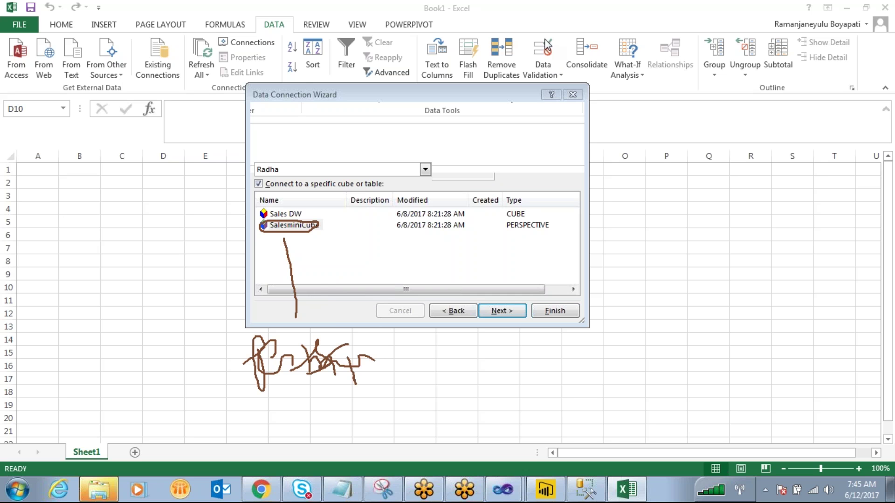
pyautogui.press('Escape')
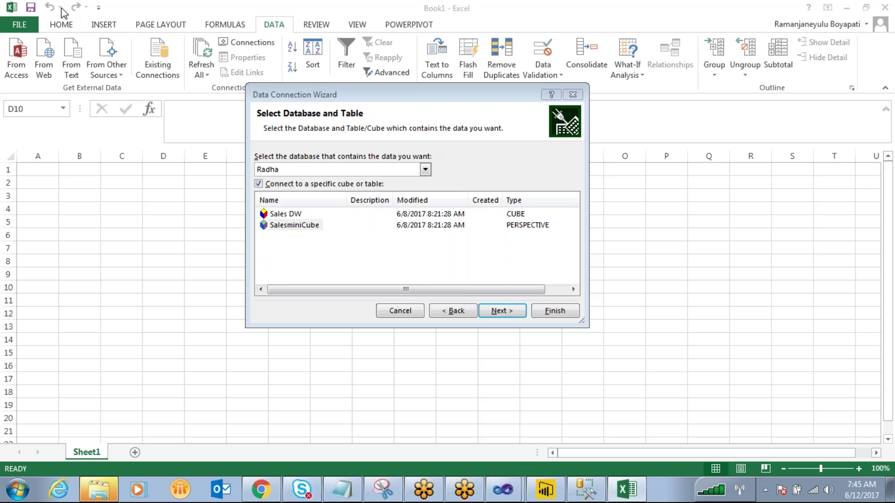
pyautogui.click(309, 226)
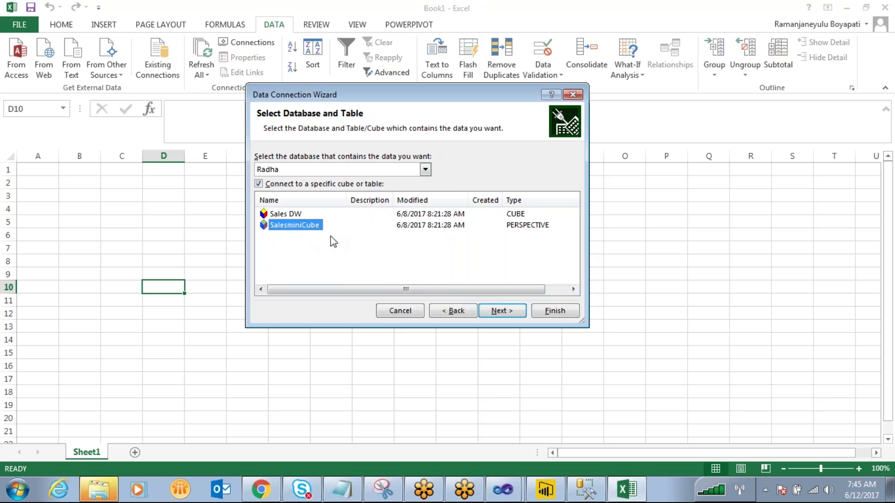
pyautogui.click(290, 214)
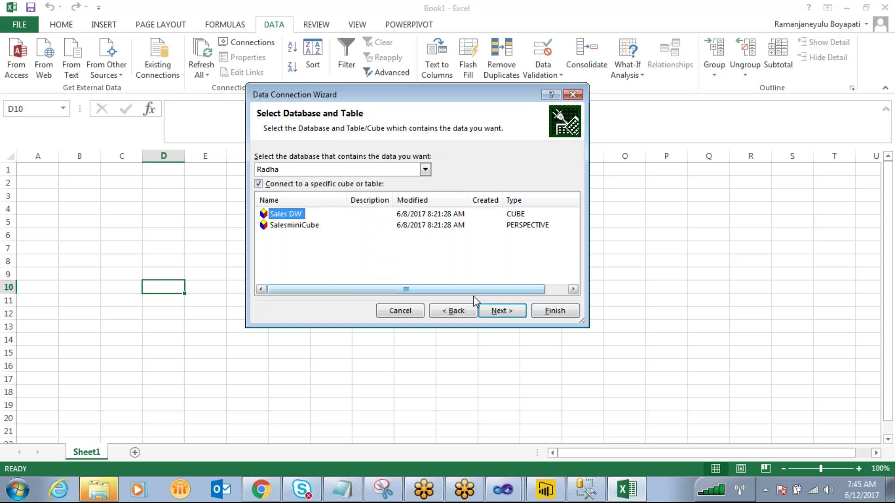
pyautogui.click(515, 312)
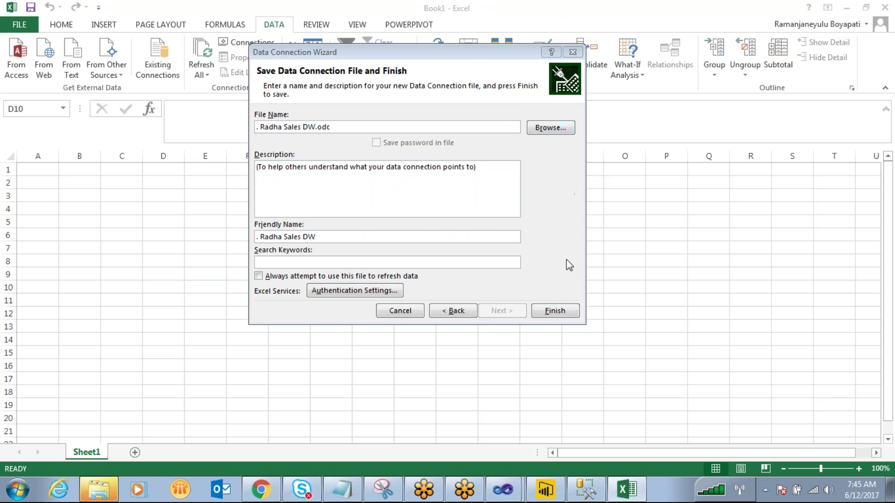
# Save Radha Sales DW.odc and import it as a PivotTable report on a new worksheet
pyautogui.click(564, 309)
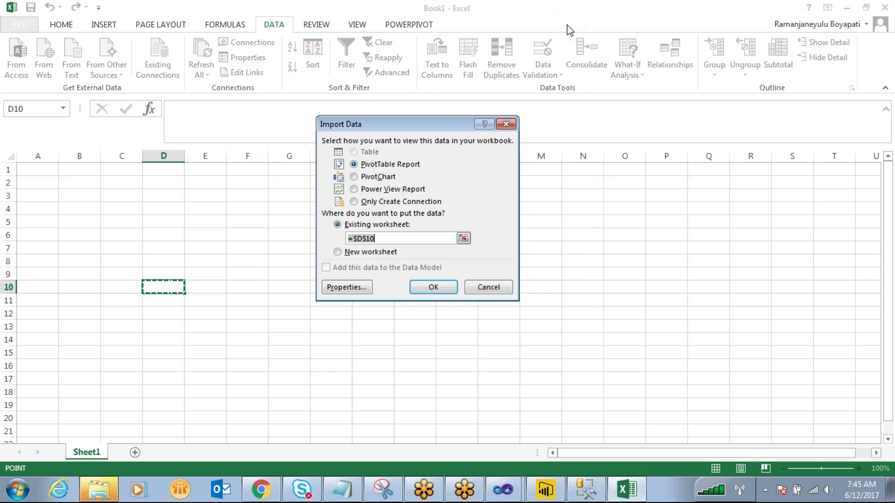
pyautogui.moveTo(420, 125); pyautogui.dragTo(541, 131)
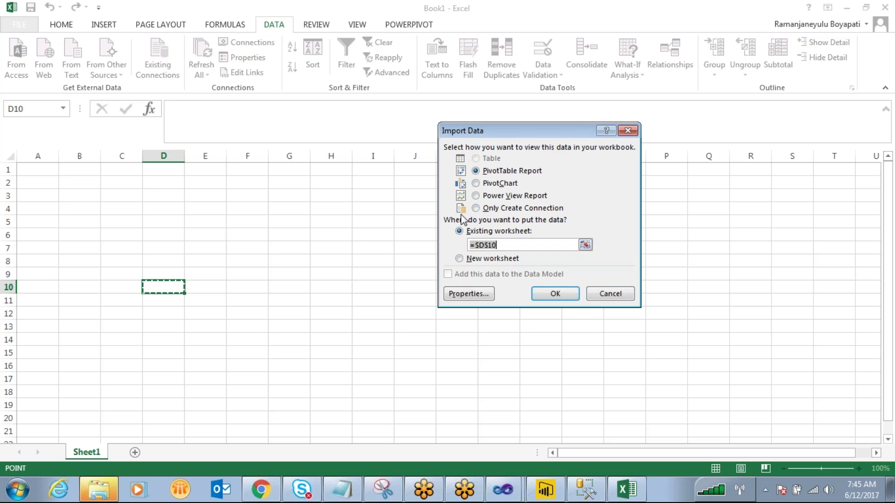
pyautogui.click(479, 184)
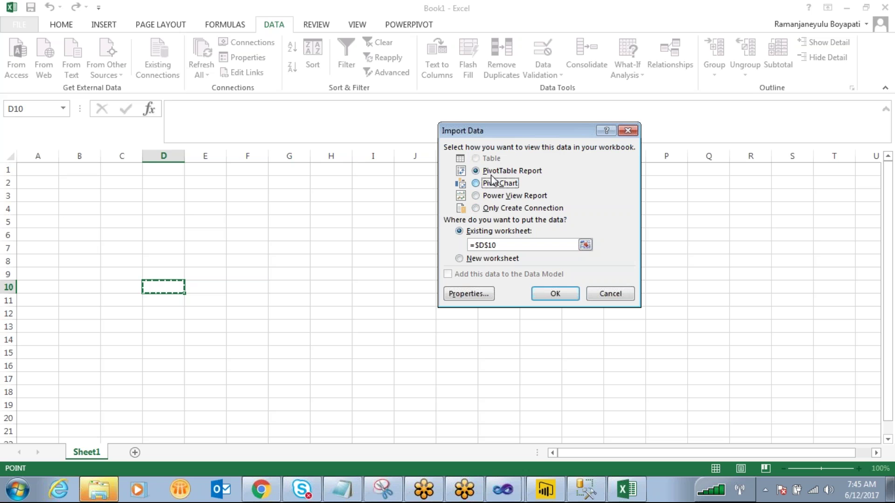
pyautogui.click(478, 171)
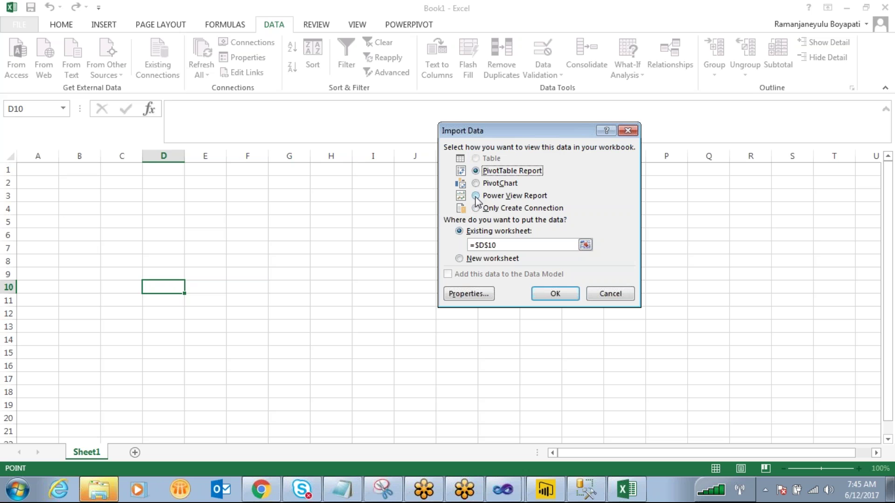
pyautogui.click(476, 196)
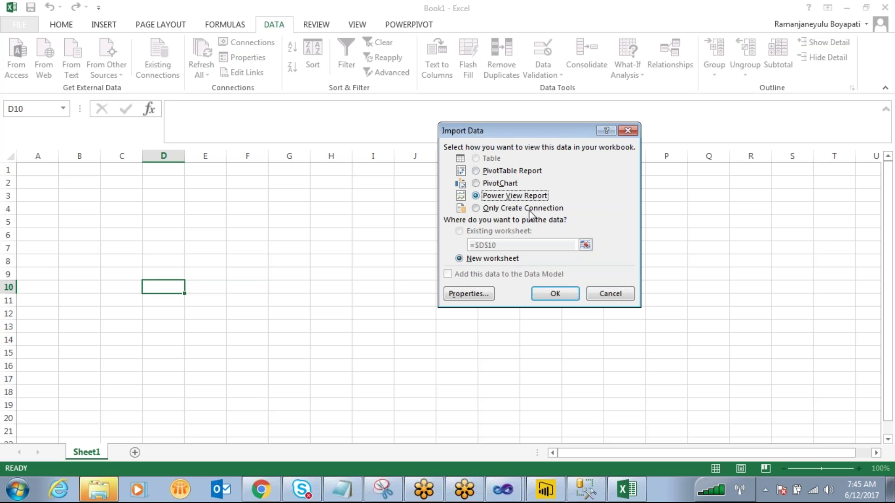
pyautogui.click(477, 171)
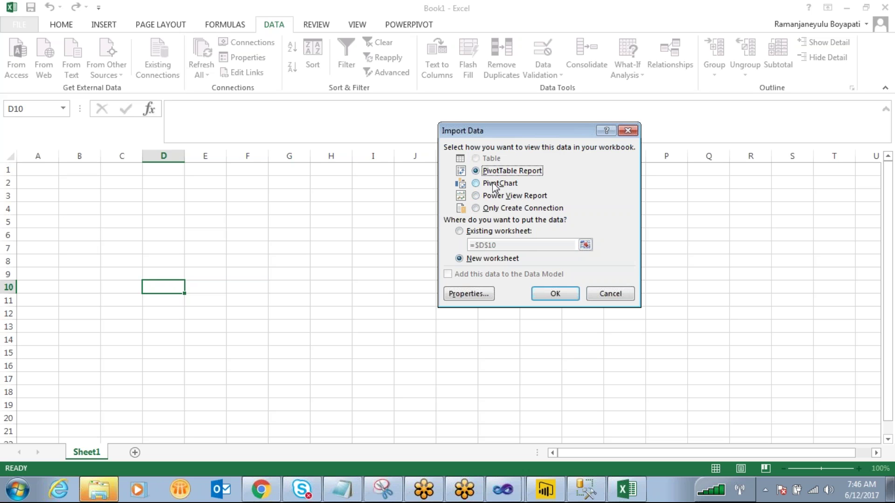
pyautogui.click(562, 298)
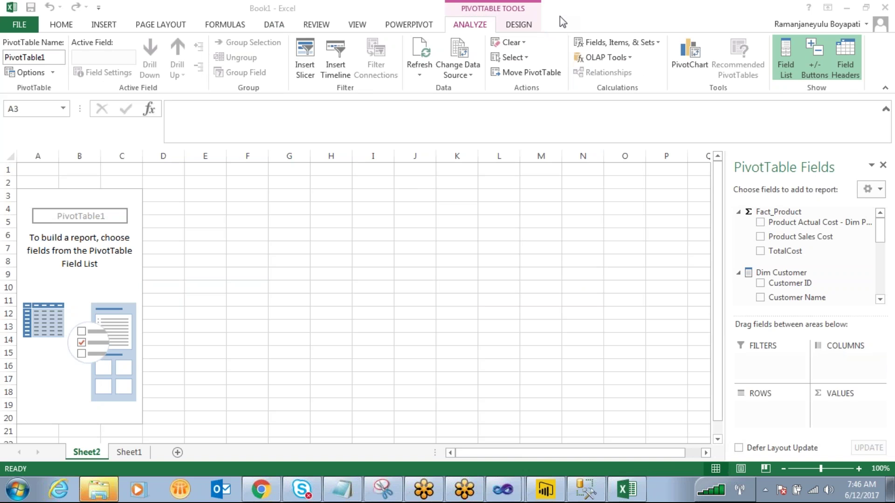
# Collapse Fact_Product, Dim Customer, Dim Date, Dim Product, Dim Sales Person and Dim Stores in the field list
pyautogui.click(742, 216)
pyautogui.click(739, 213)
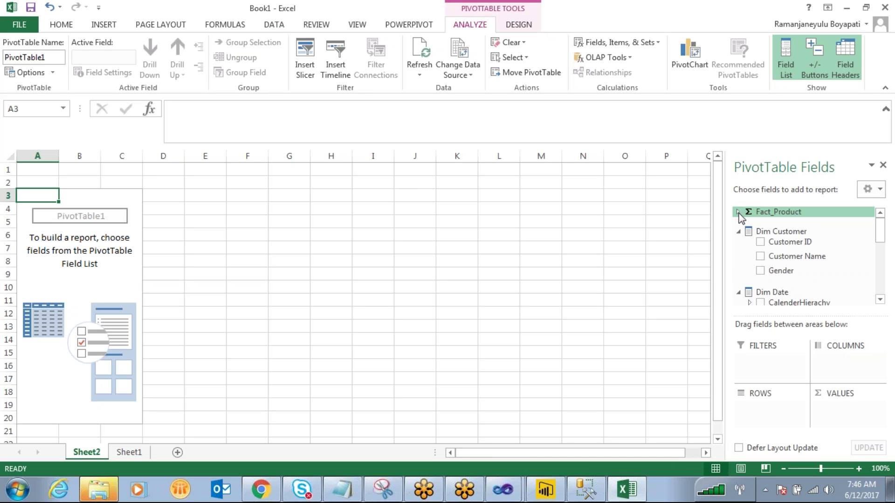
pyautogui.click(739, 232)
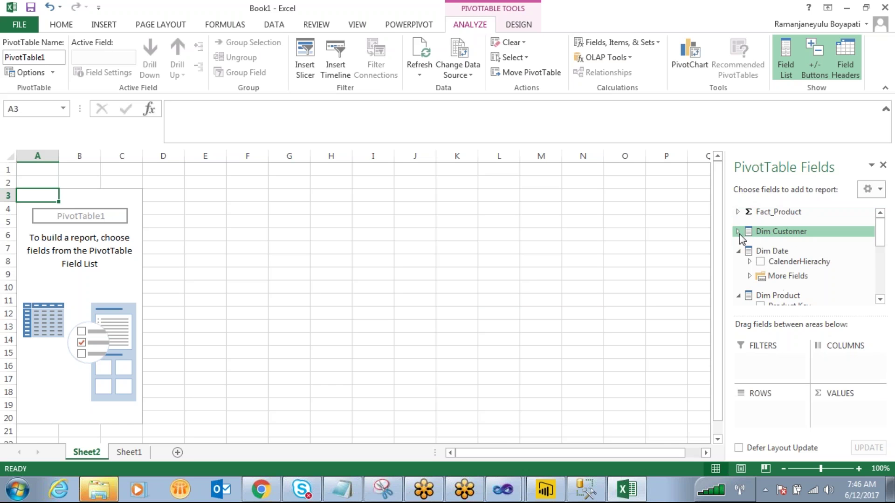
pyautogui.click(738, 252)
pyautogui.click(738, 271)
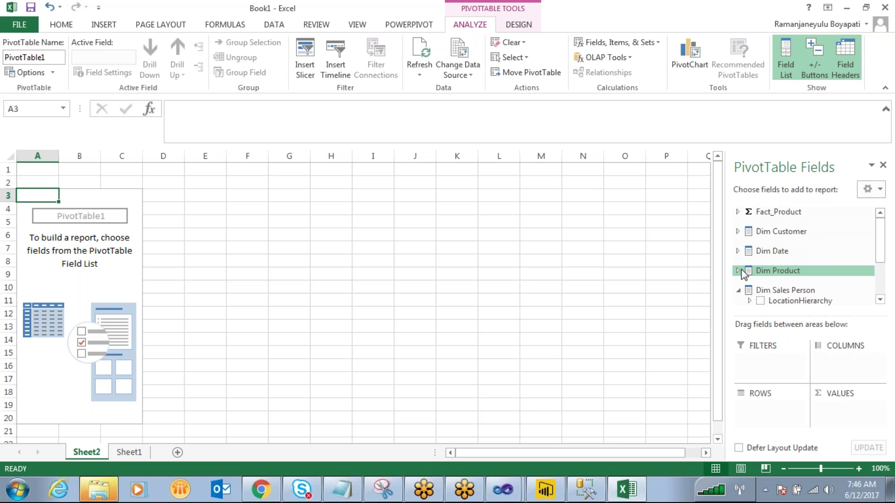
pyautogui.click(738, 290)
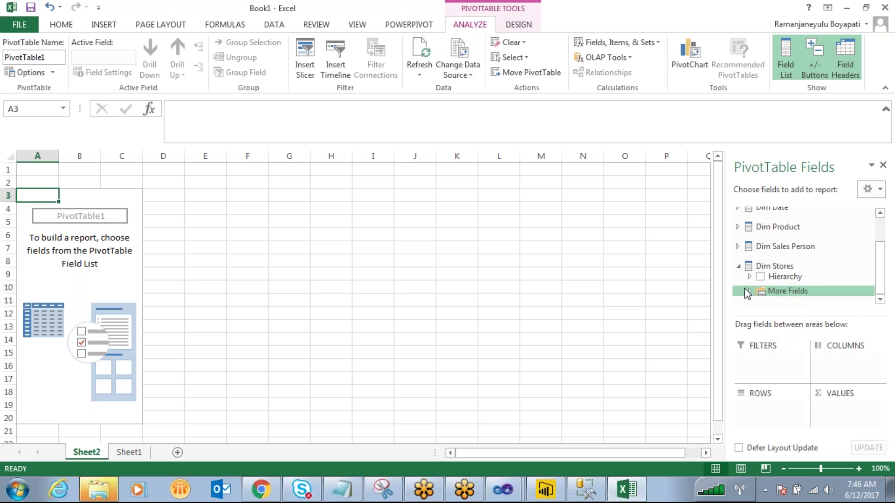
pyautogui.click(739, 271)
pyautogui.scroll(1, 745, 271)
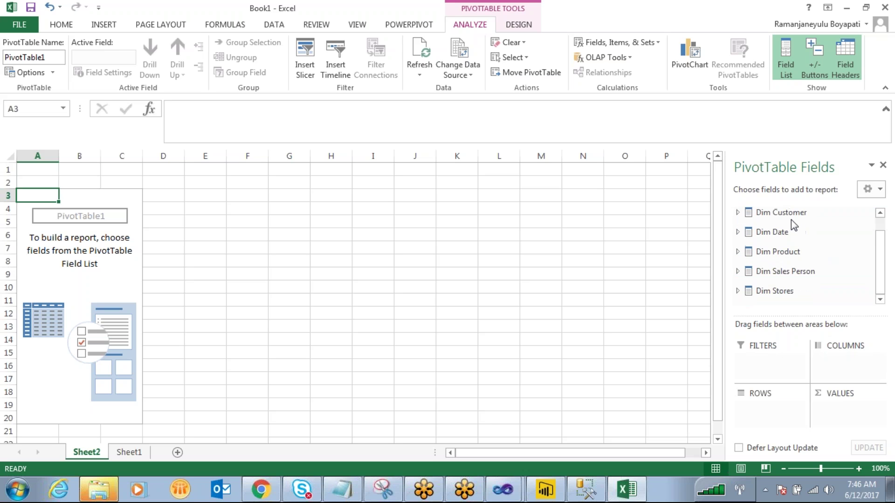
pyautogui.click(786, 215)
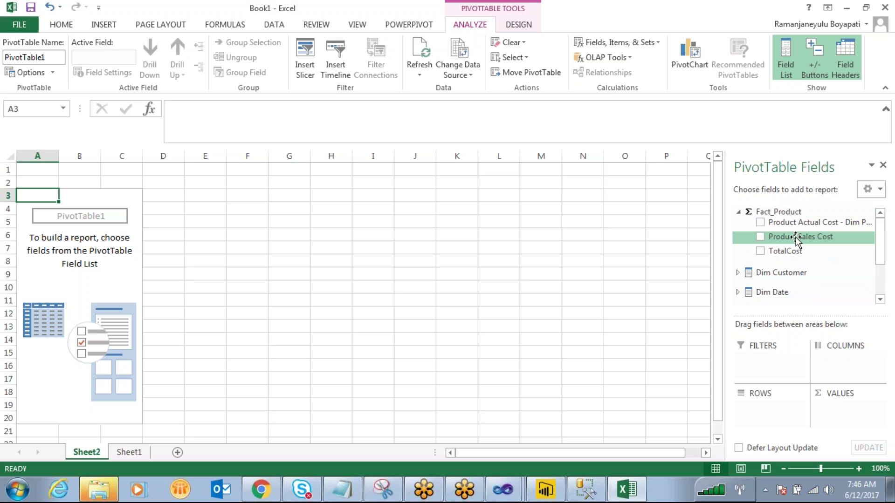
pyautogui.click(787, 213)
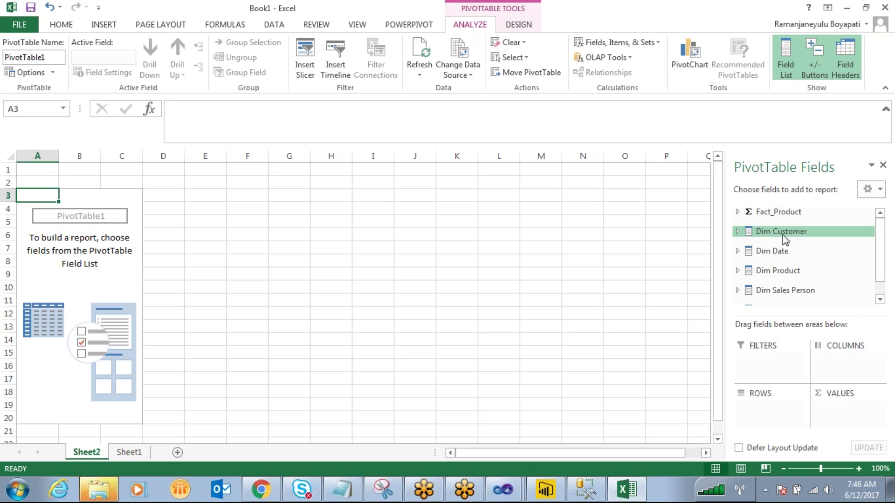
pyautogui.scroll(-1, 786, 240)
pyautogui.scroll(1, 811, 270)
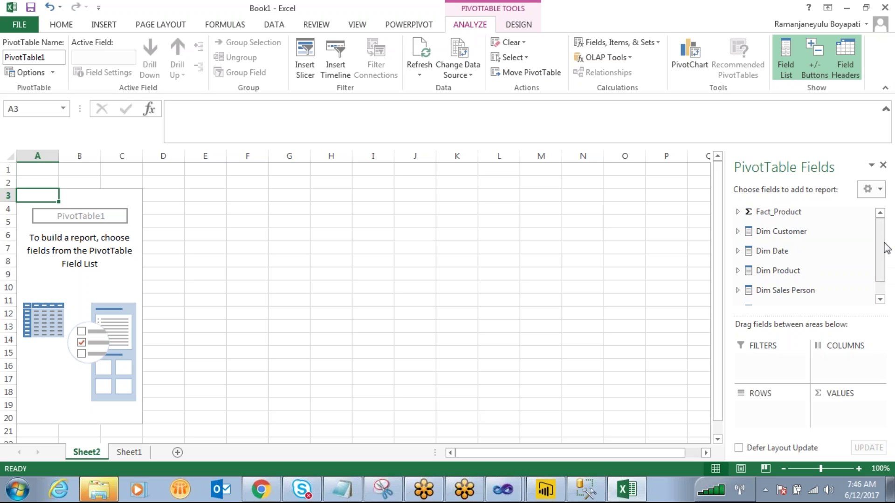
pyautogui.moveTo(881, 238)
pyautogui.mouseDown()
pyautogui.moveTo(880, 256)
pyautogui.moveTo(880, 229)
pyautogui.mouseUp()
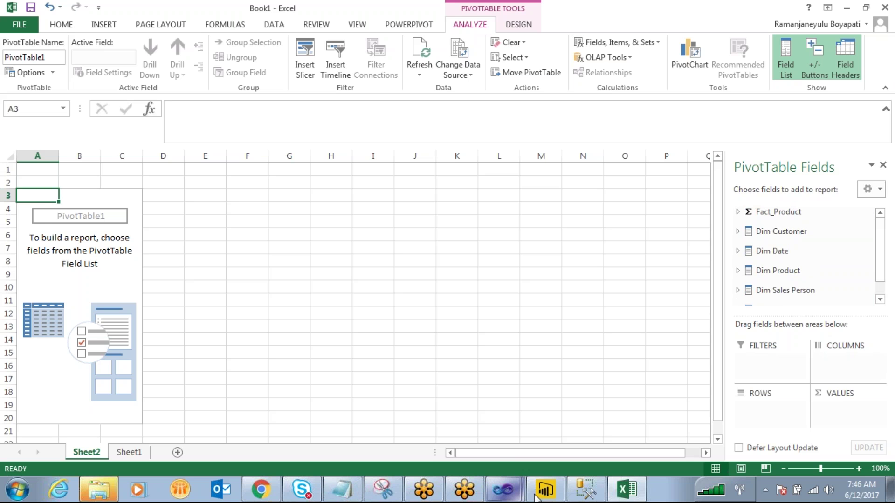
# In SSMS, expand the Sales DW cube's measure groups and select Fact_Product
pyautogui.click(587, 489)
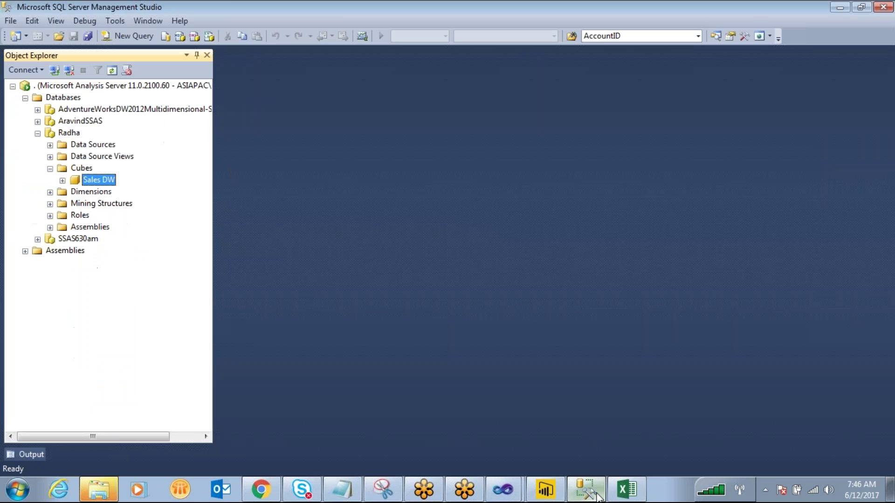
pyautogui.click(63, 181)
pyautogui.click(74, 192)
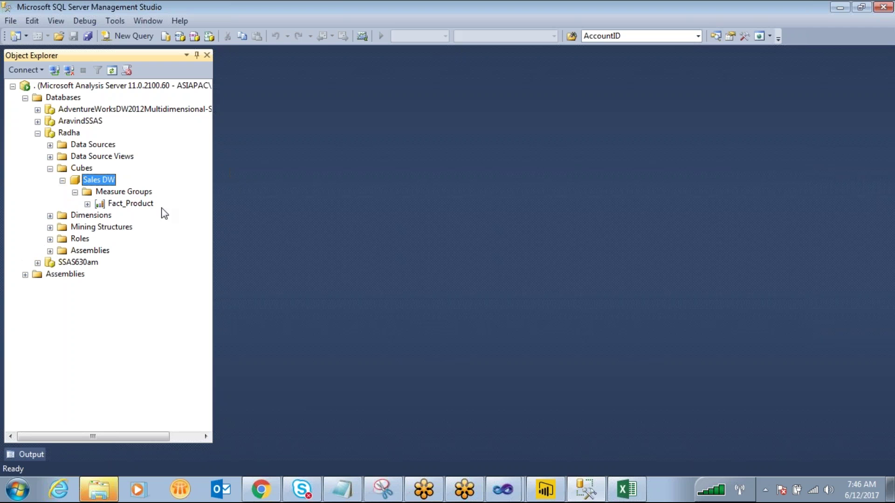
pyautogui.click(132, 205)
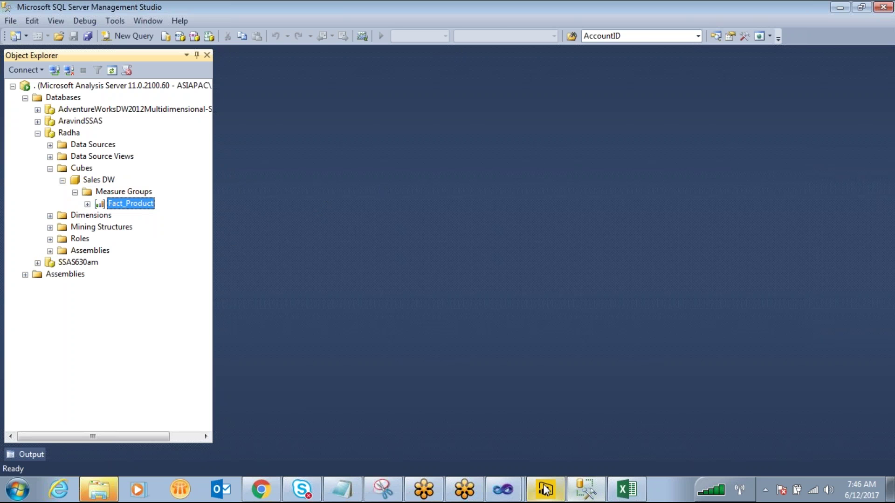
# Return to the Excel workbook, then bring up the SSASRADHA Visual Studio project
pyautogui.click(627, 489)
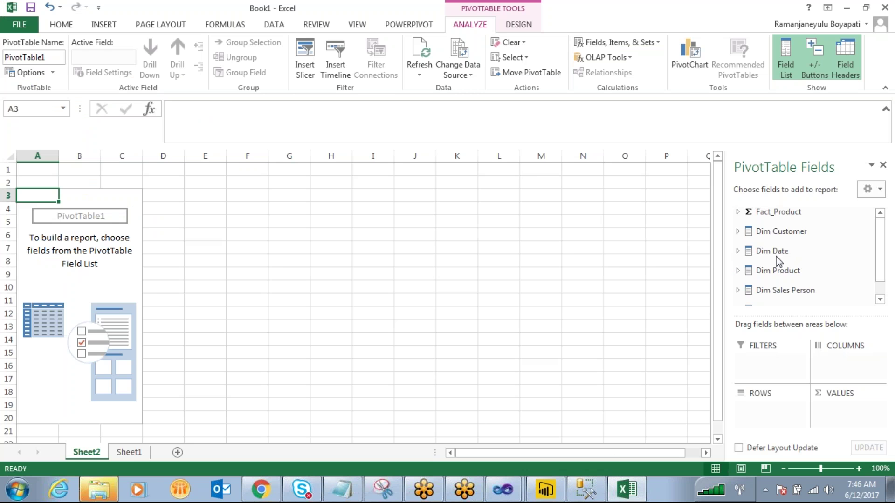
pyautogui.moveTo(878, 243); pyautogui.dragTo(879, 257)
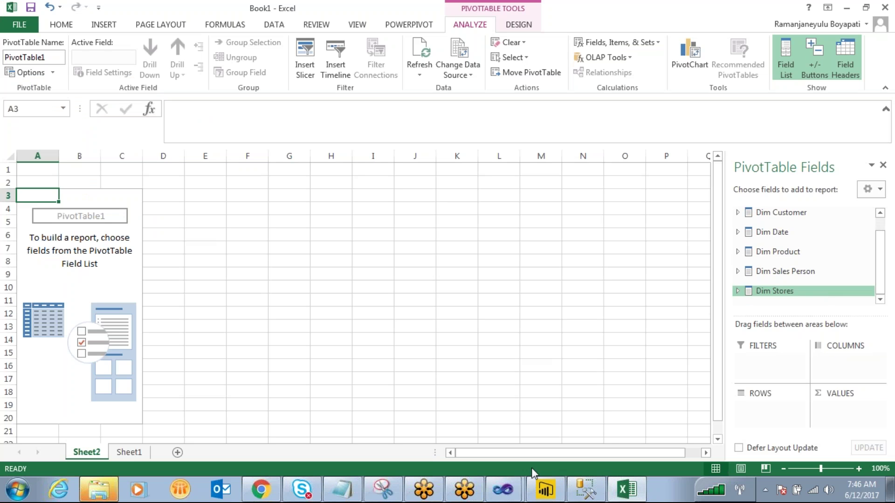
pyautogui.moveTo(513, 492)
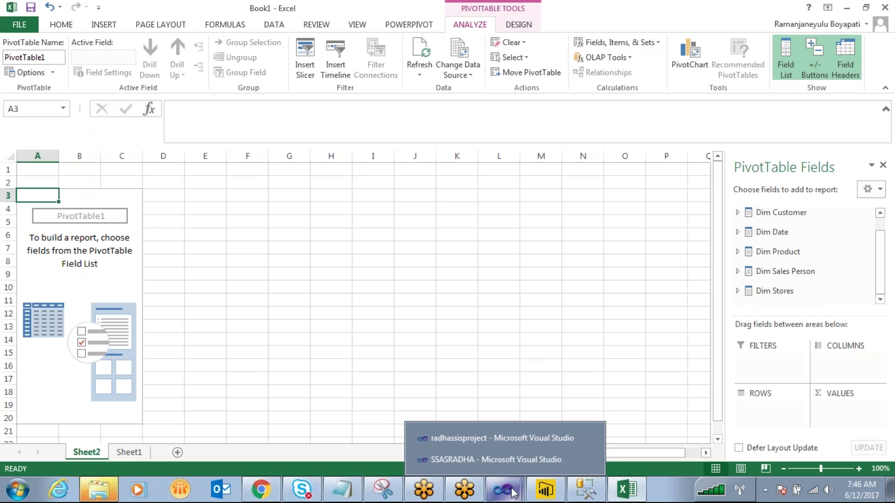
pyautogui.click(505, 456)
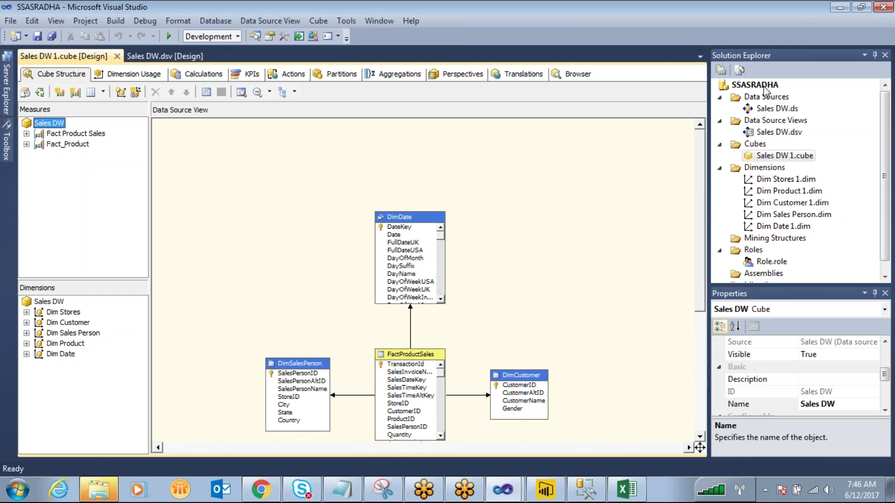
# Deploy SSASRADHA over the Radha database, confirming overwrite and entering the impersonation password
pyautogui.click(765, 90)
pyautogui.rightClick(765, 89)
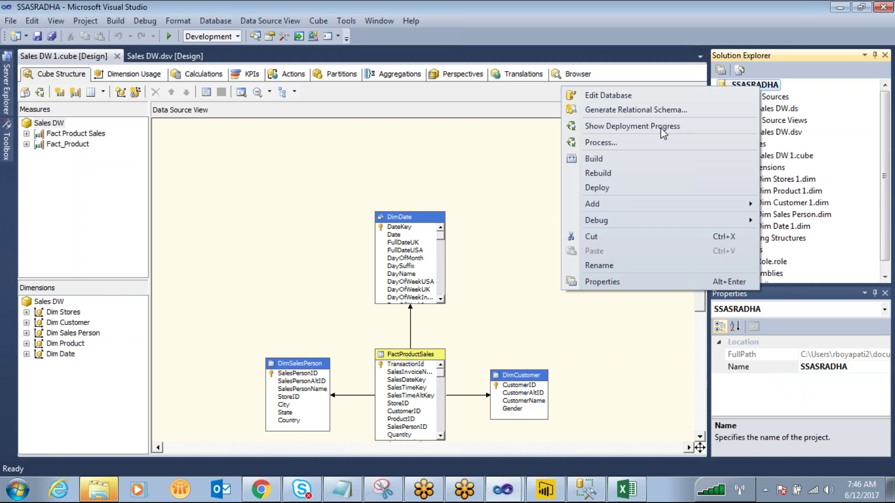
pyautogui.click(609, 188)
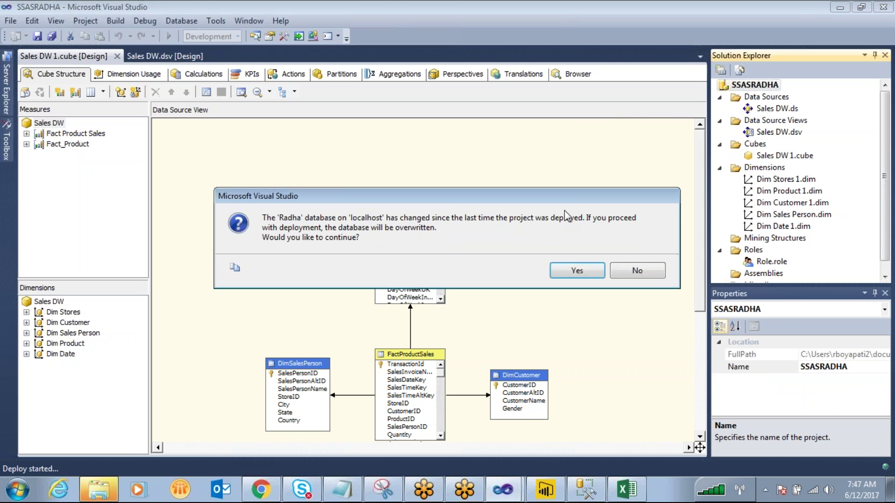
pyautogui.click(578, 272)
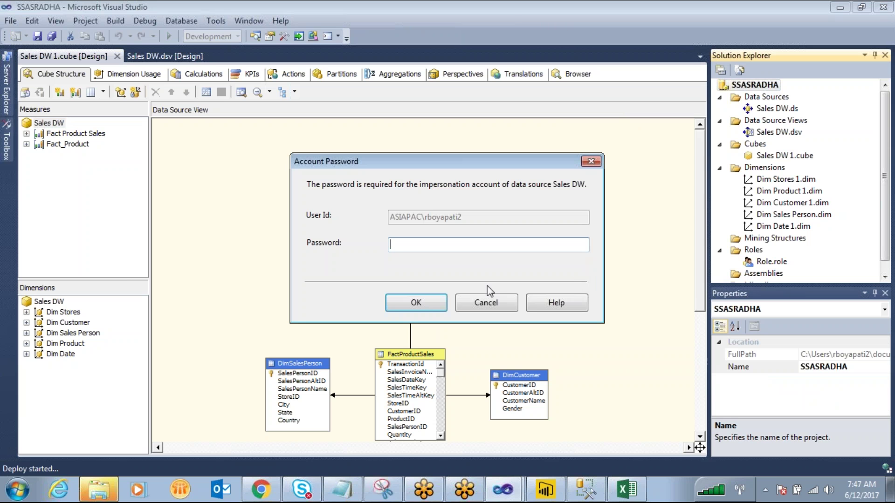
pyautogui.write('***')
pyautogui.press('Return')
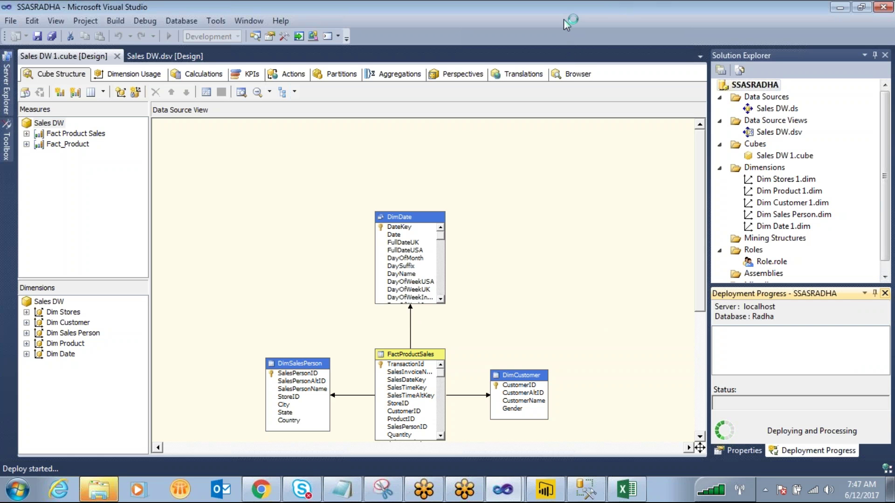
pyautogui.moveTo(564, 18)
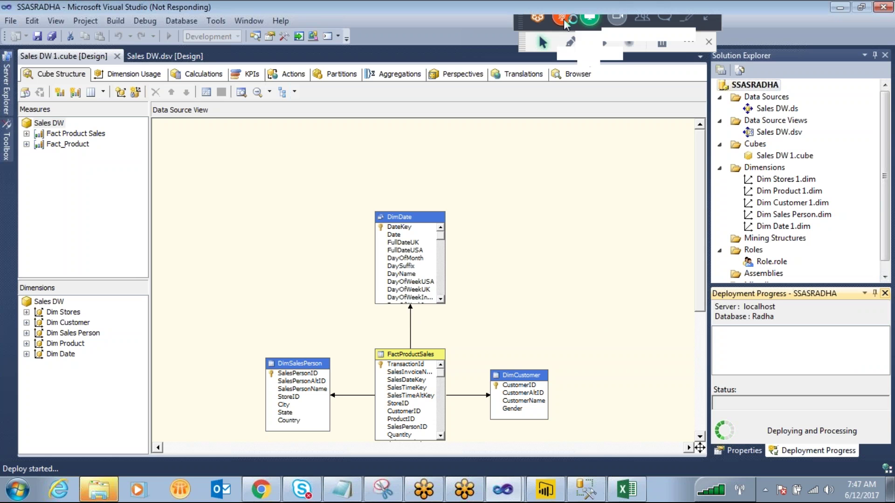